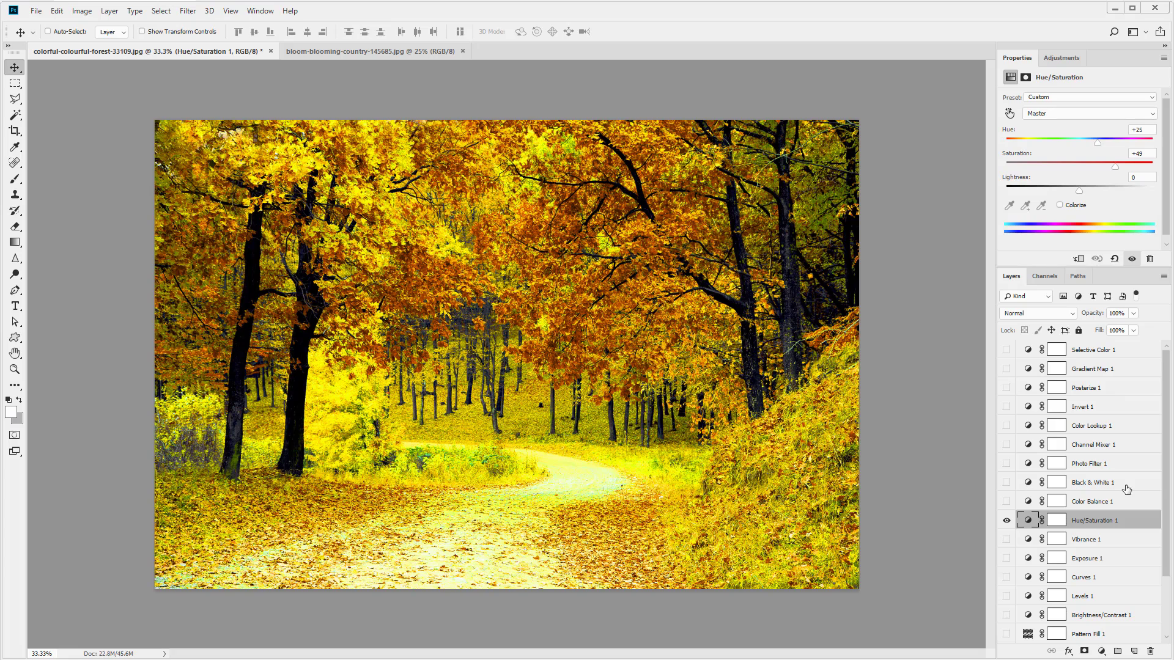
# Select Layer 1 and hide the Hue/Saturation 1 adjustment layer
pyautogui.moveTo(1166, 488); pyautogui.dragTo(1165, 570)
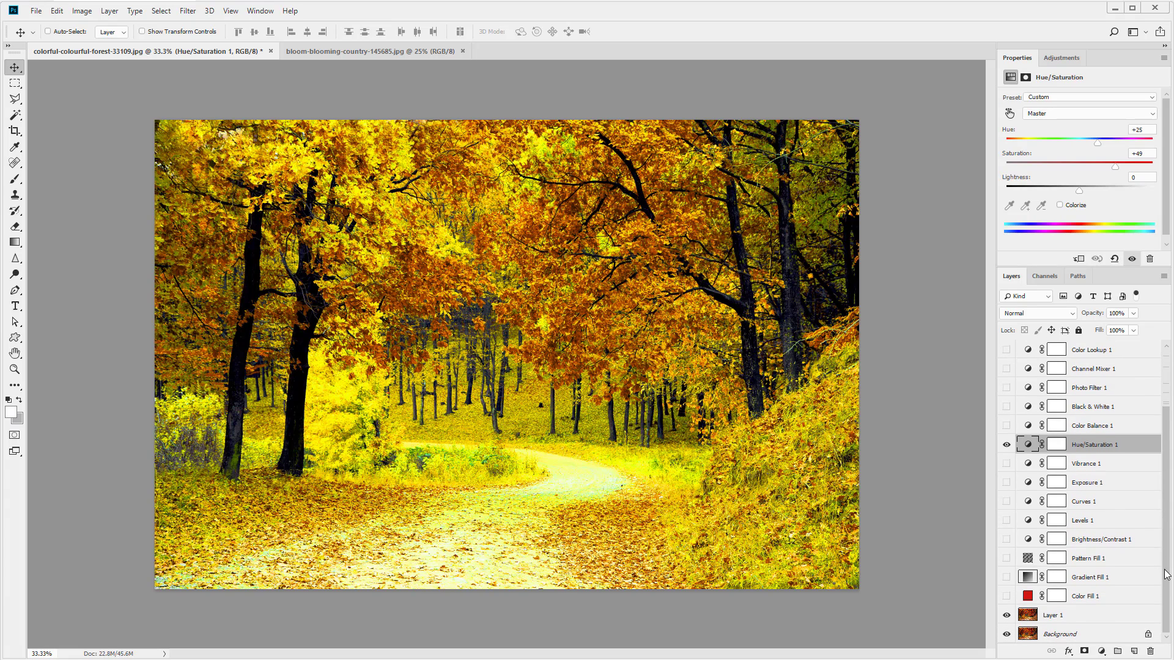
pyautogui.click(1061, 615)
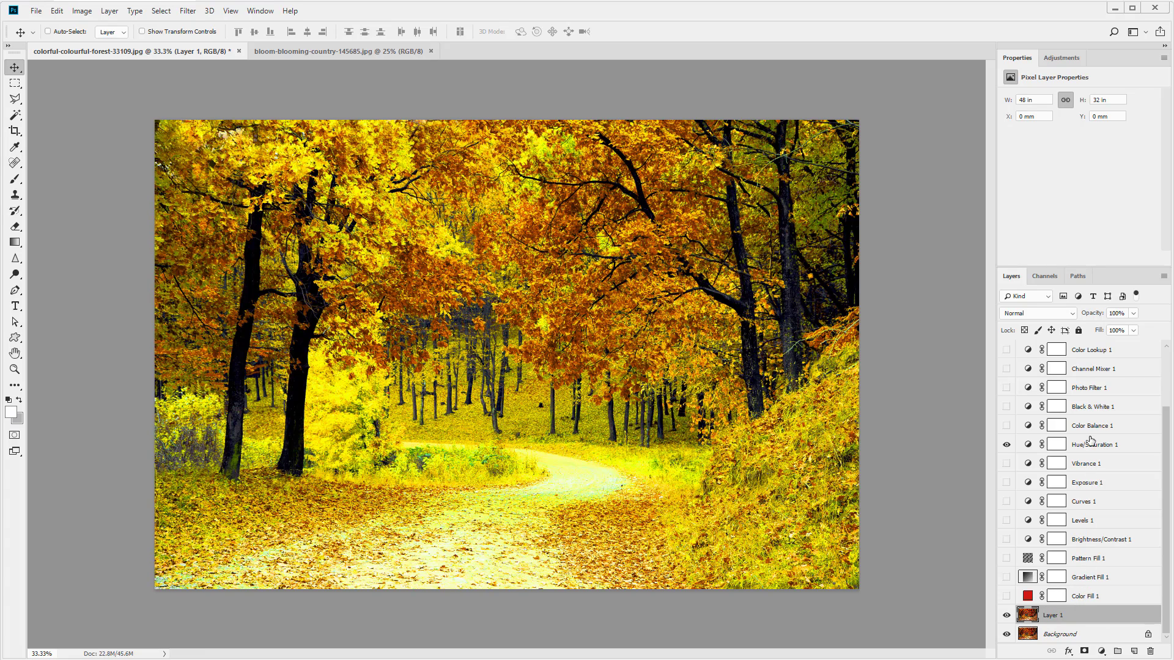
pyautogui.scroll(2, 1091, 435)
pyautogui.scroll(-2, 1093, 364)
pyautogui.click(1007, 450)
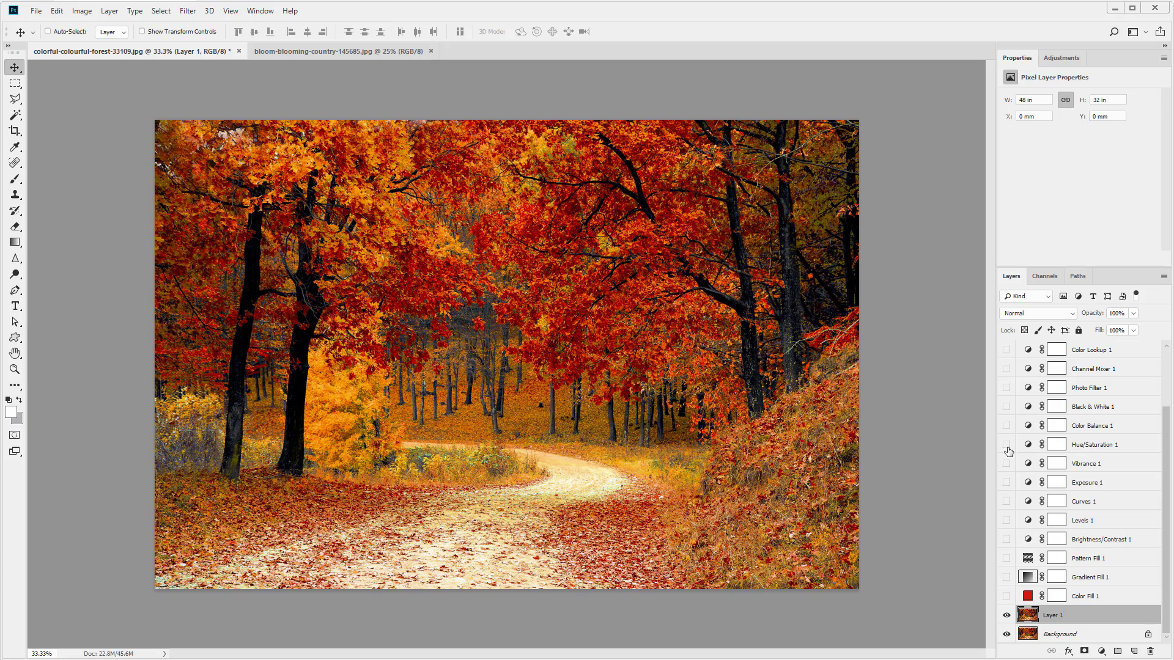
# Show the Posterize 1, Black & White 1 and Vibrance 1 adjustment layers together
pyautogui.scroll(2, 1014, 480)
pyautogui.click(1006, 387)
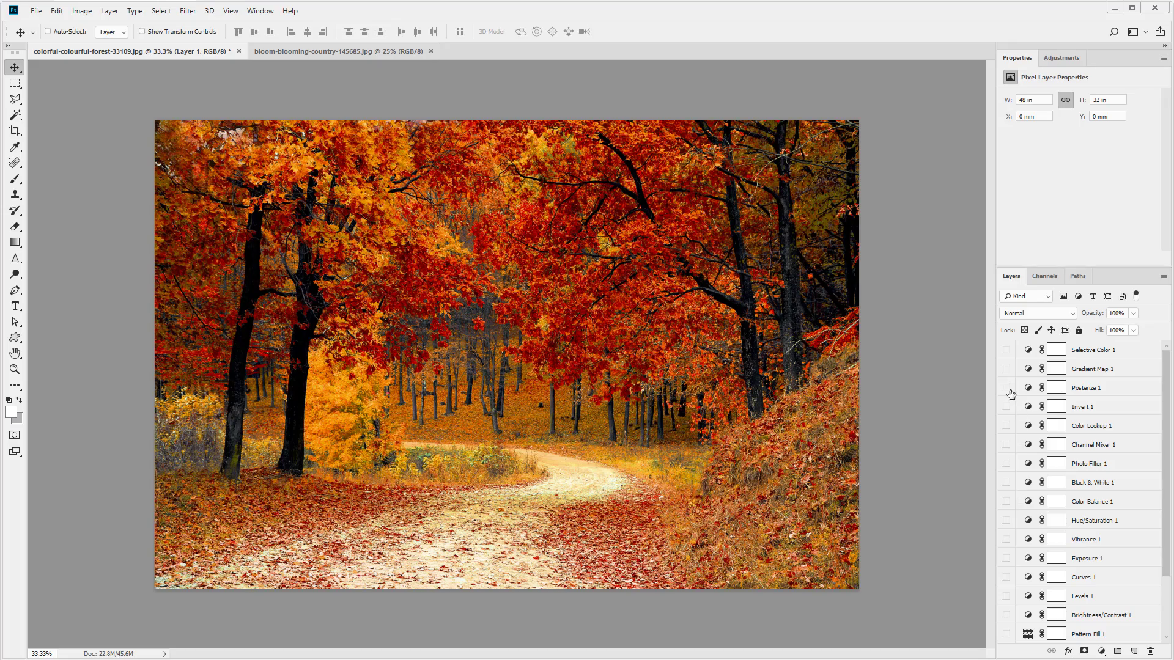
pyautogui.click(1007, 482)
pyautogui.scroll(-1, 1009, 484)
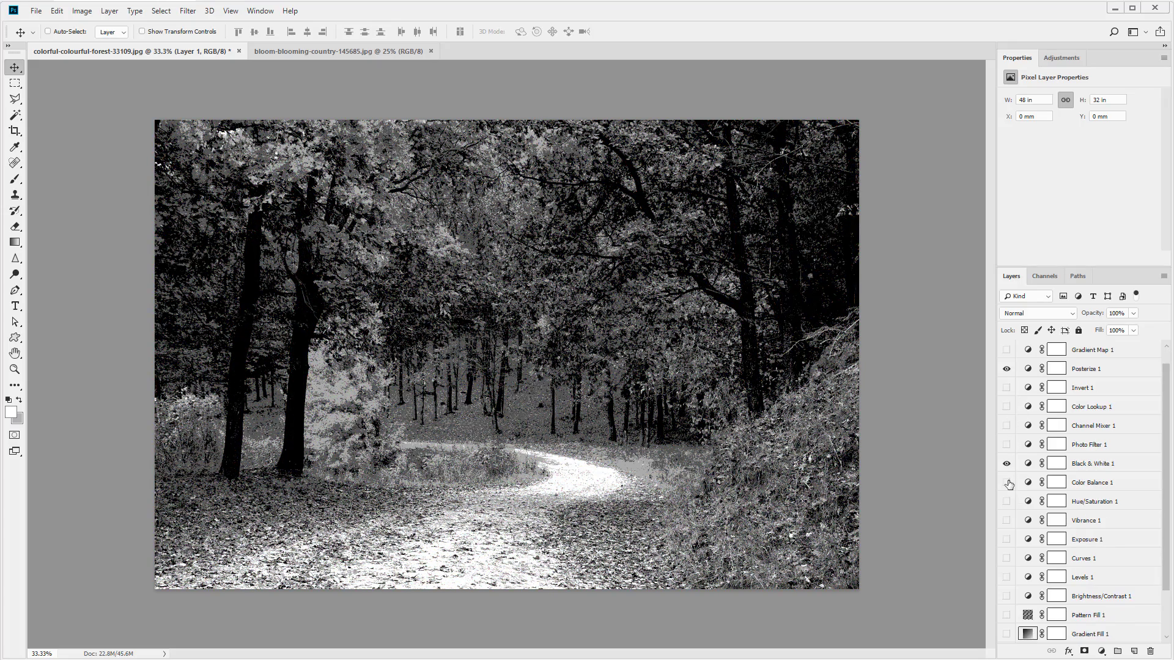
pyautogui.click(1007, 521)
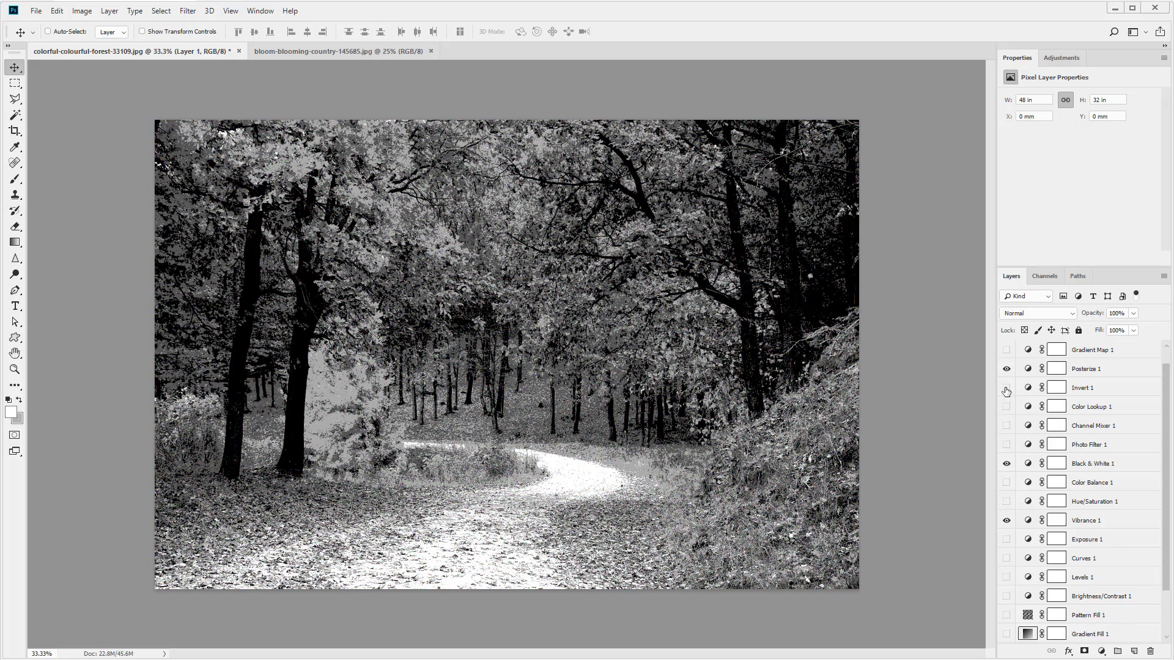
pyautogui.scroll(1, 1007, 403)
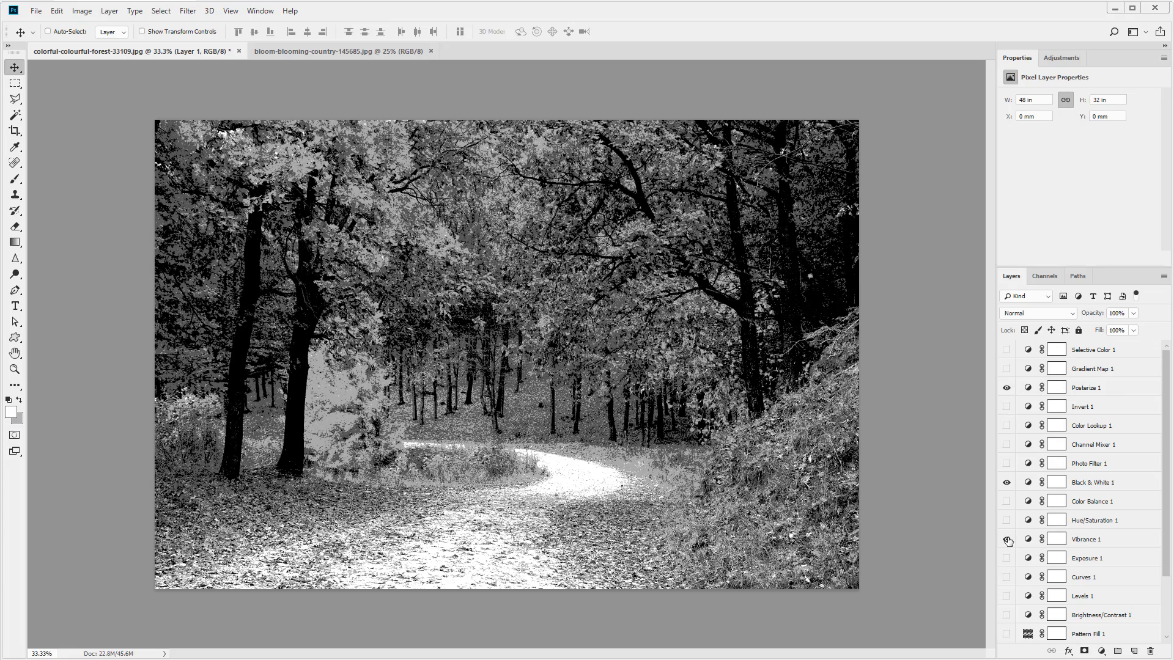
# Hide the Black & White 1 layer and preview the Curves 1 layer by showing and hiding it
pyautogui.click(1006, 482)
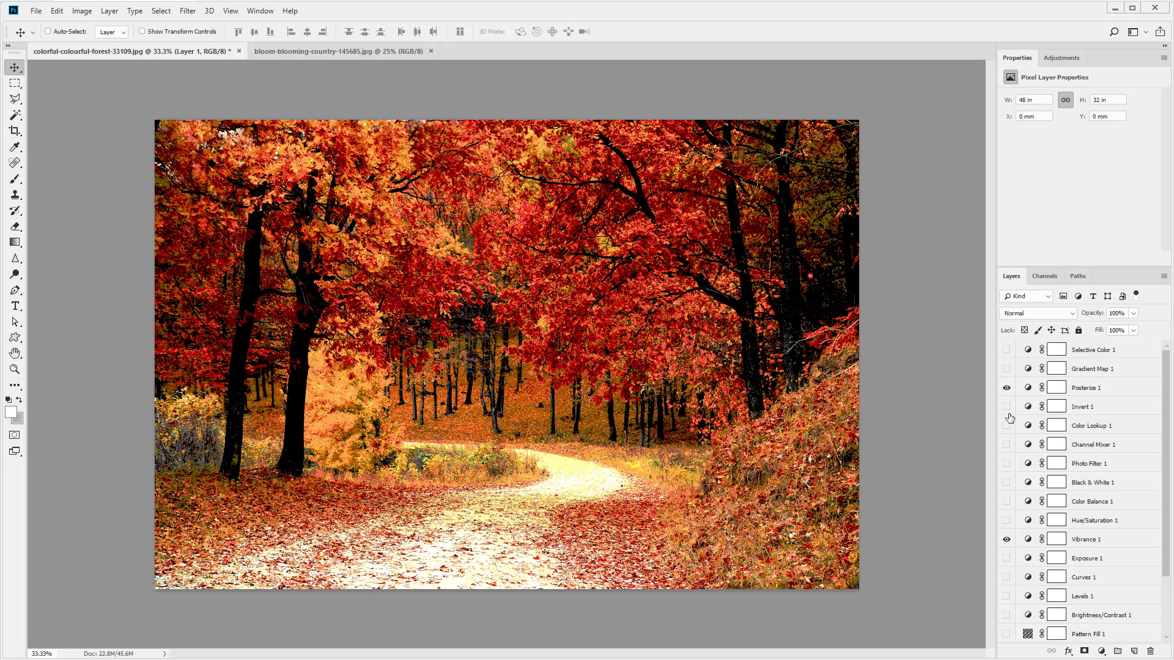
pyautogui.scroll(-1, 1015, 546)
pyautogui.click(1006, 558)
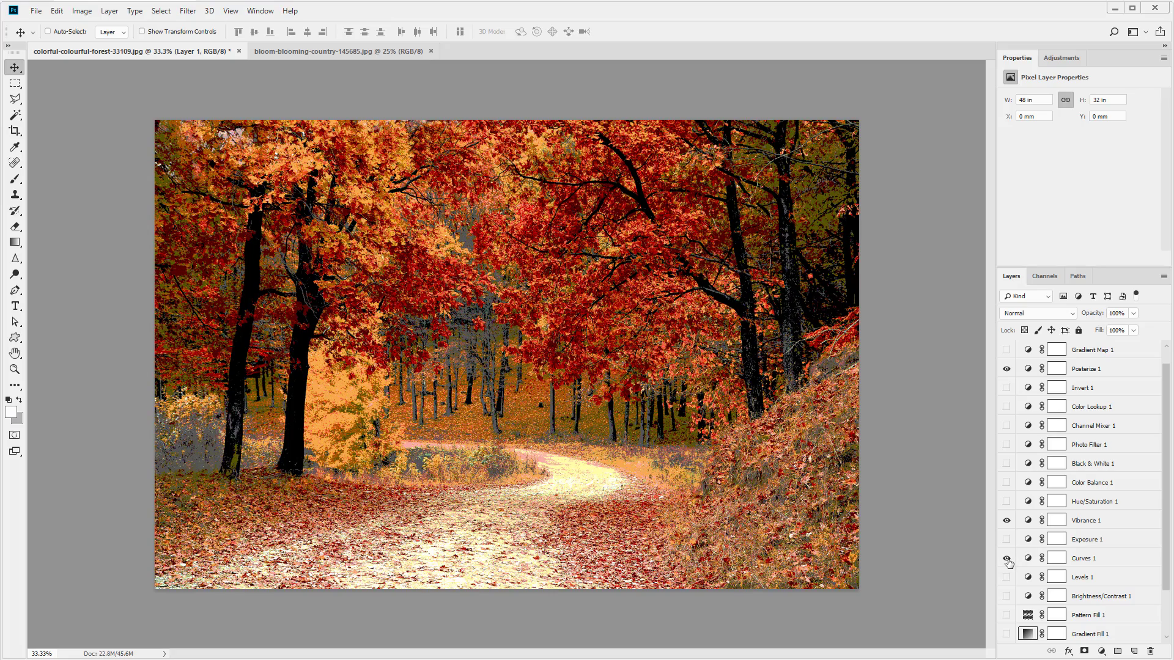
pyautogui.scroll(-2, 1007, 558)
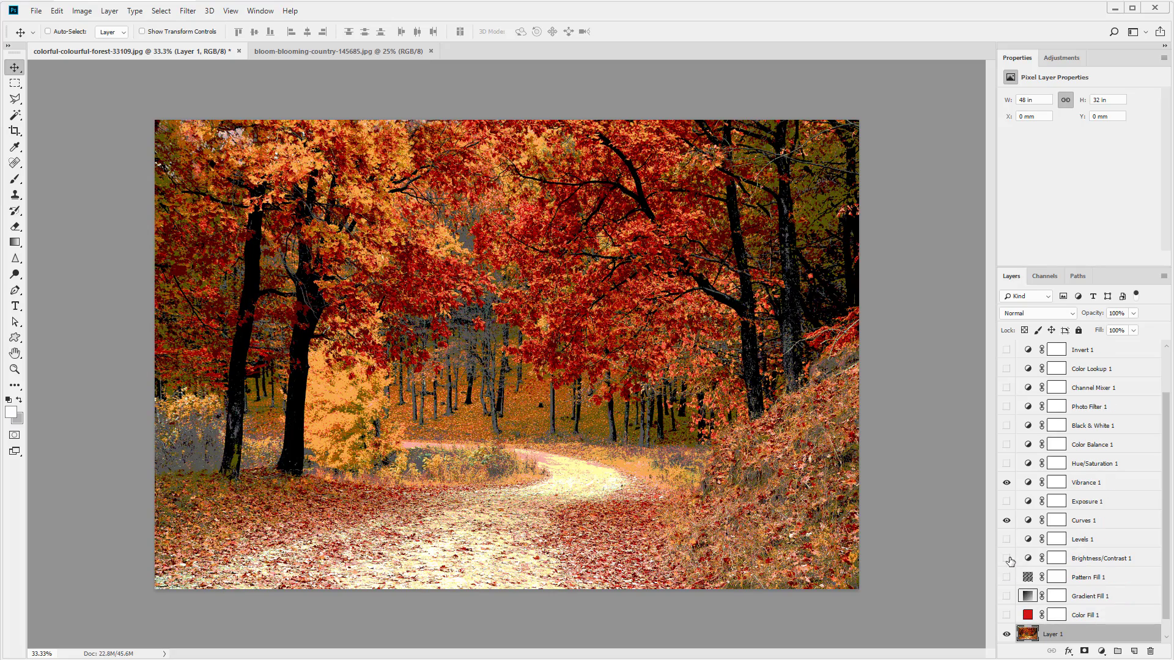
pyautogui.click(1007, 521)
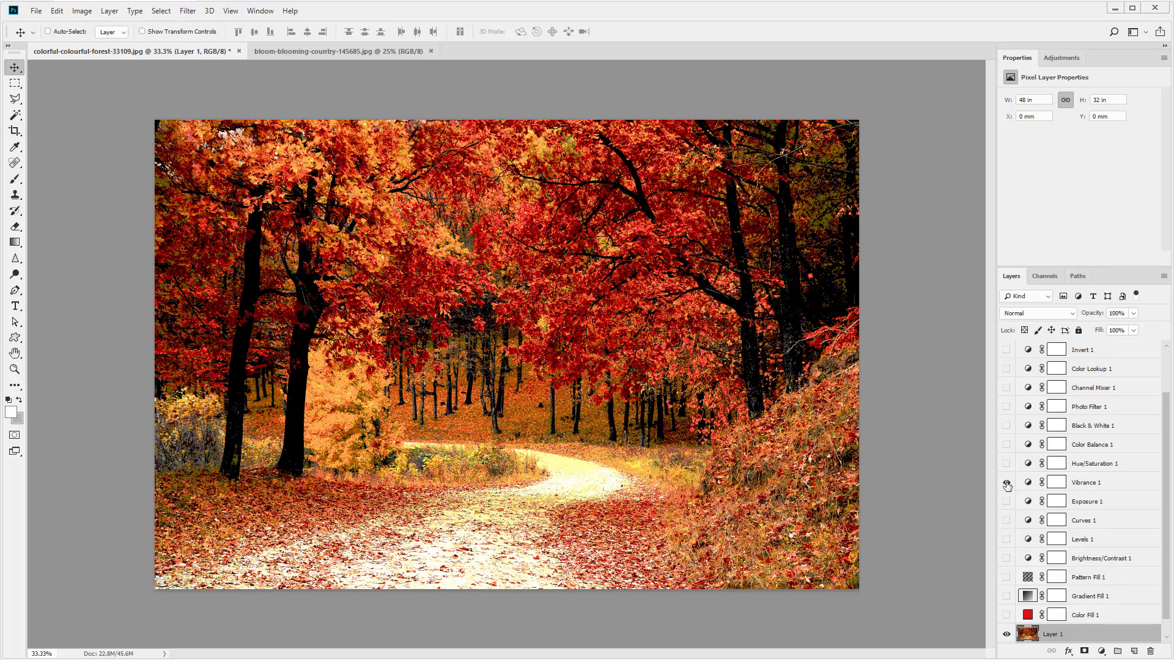
# Hide the Vibrance 1 and Posterize 1 adjustment layers
pyautogui.click(1006, 483)
pyautogui.scroll(3, 1008, 498)
pyautogui.click(1006, 389)
# Show the Levels 1, Curves 1 and Channel Mixer 1 adjustment layers together
pyautogui.scroll(-4, 1027, 428)
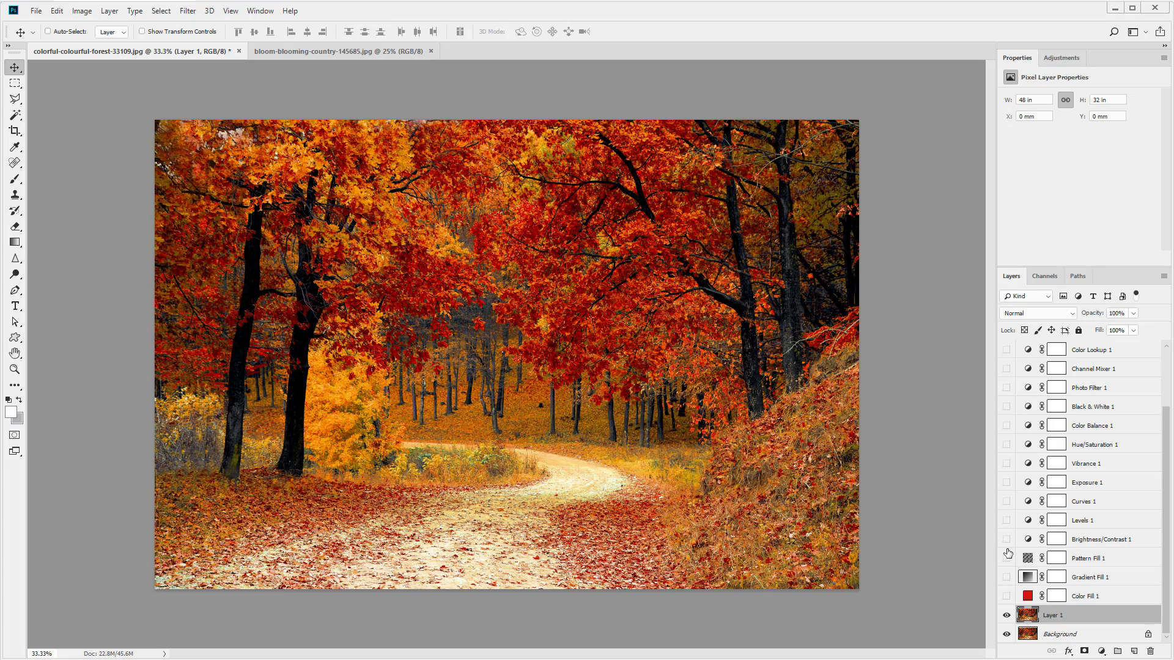
pyautogui.click(1006, 520)
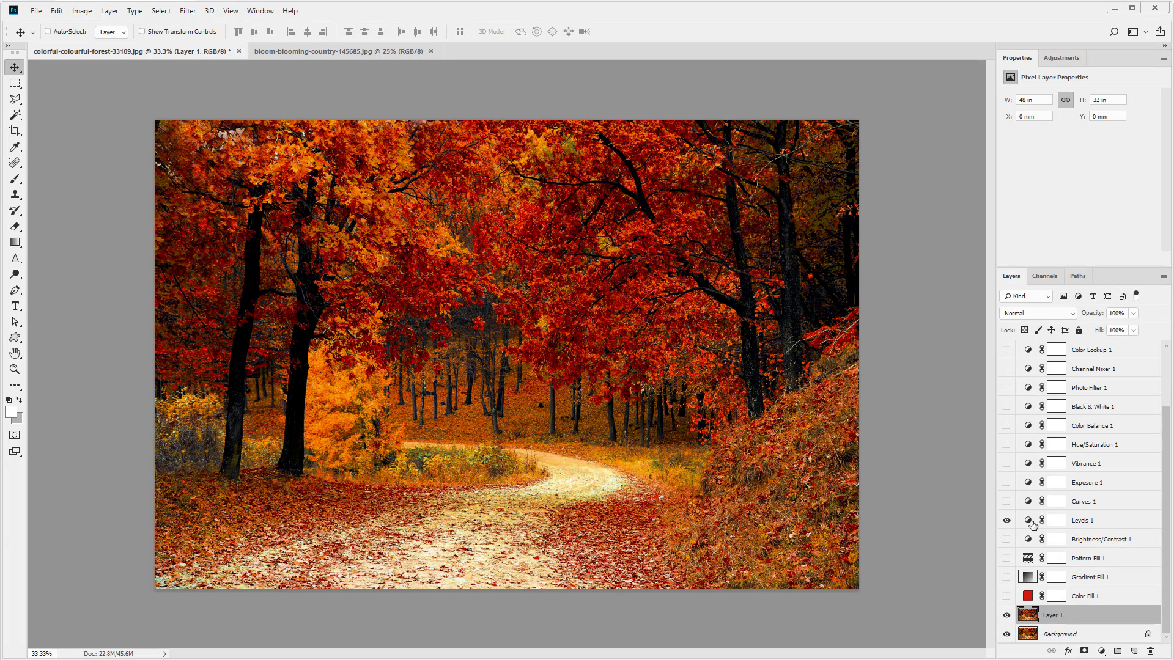
pyautogui.click(1006, 502)
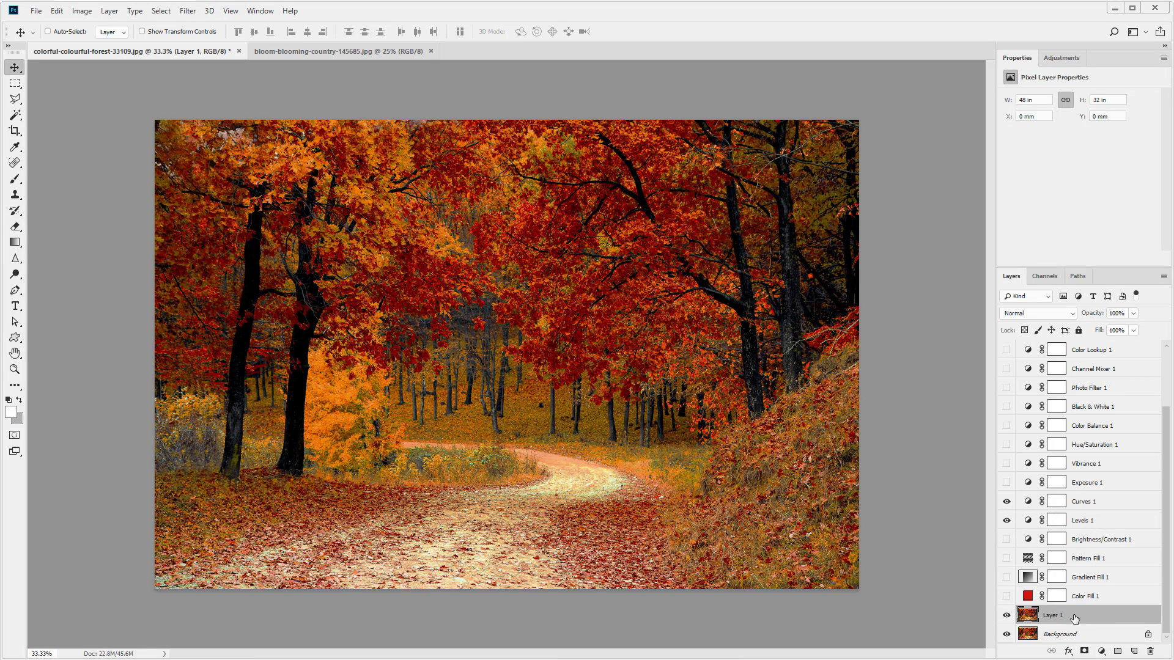
pyautogui.scroll(2, 1083, 543)
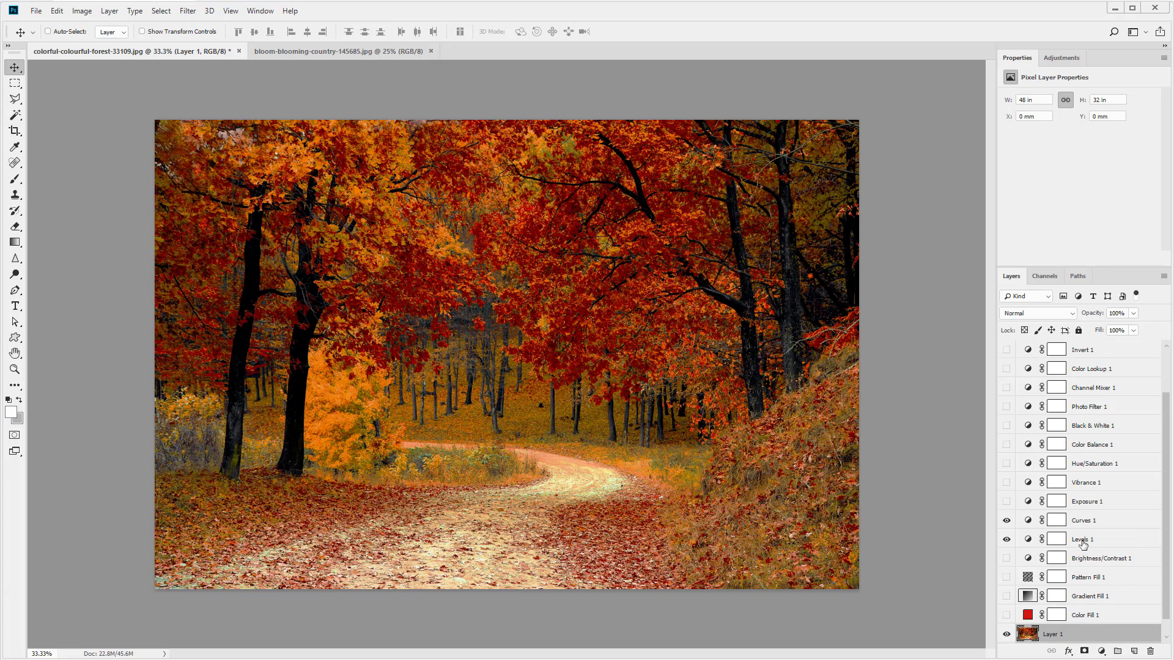
pyautogui.click(1006, 406)
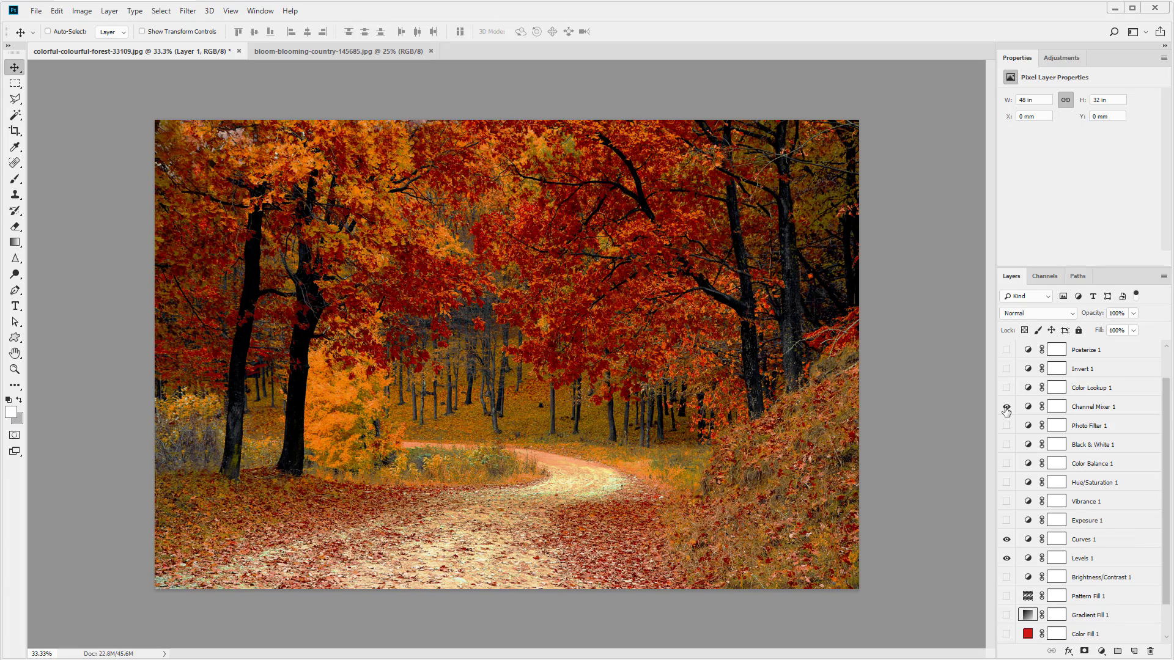
pyautogui.click(1006, 408)
pyautogui.click(1006, 406)
# Preview the Invert 1 layer, hide it again, and show the Hue/Saturation 1 adjustment layer
pyautogui.click(1006, 369)
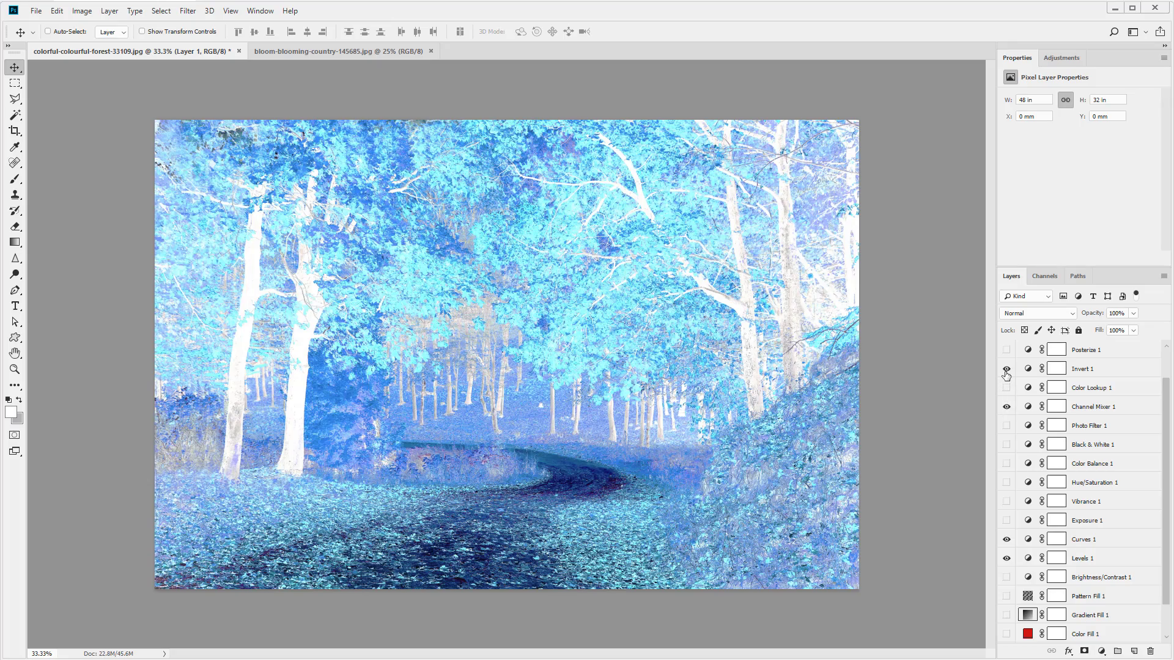
pyautogui.click(1006, 369)
pyautogui.click(1006, 482)
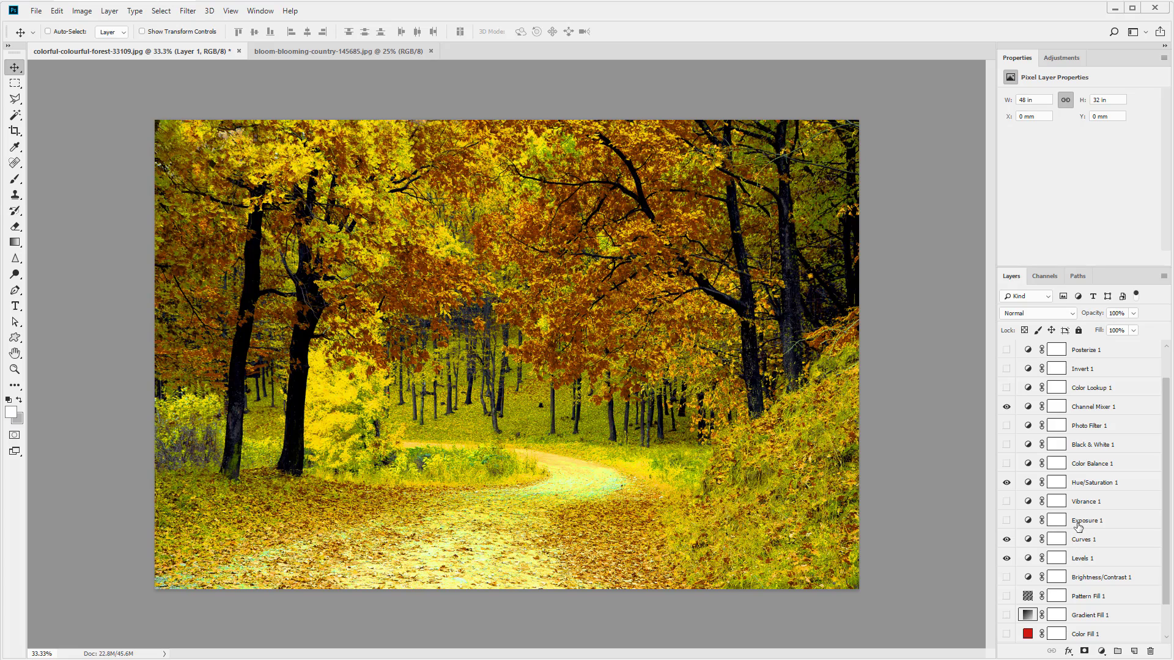
pyautogui.click(1102, 651)
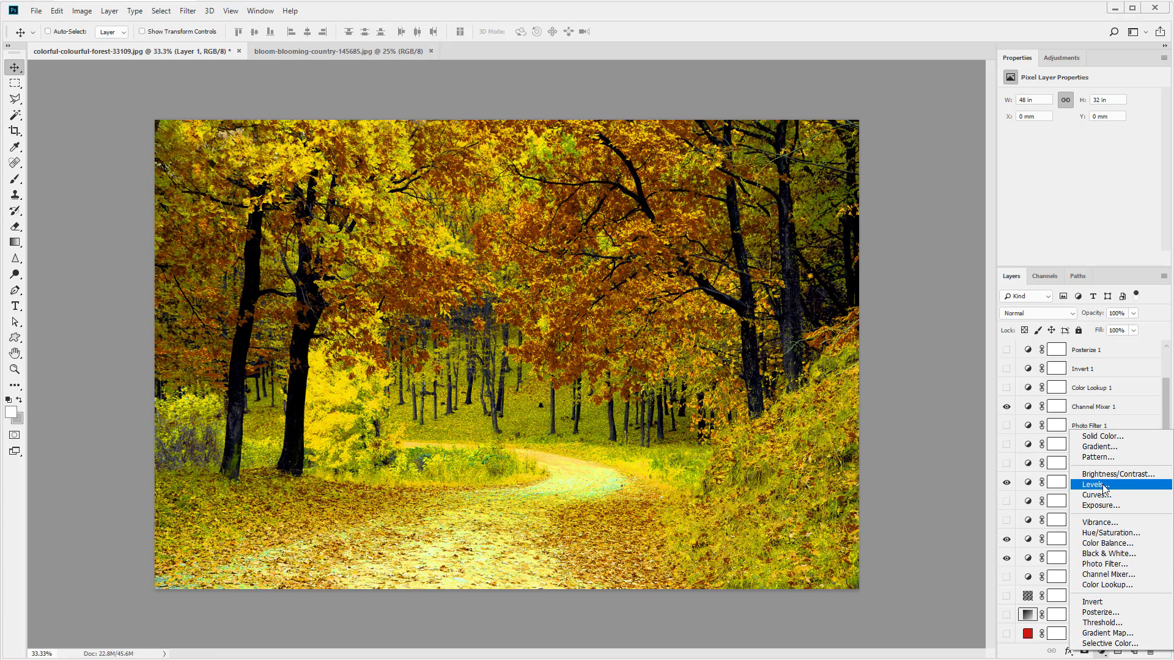
pyautogui.click(1019, 486)
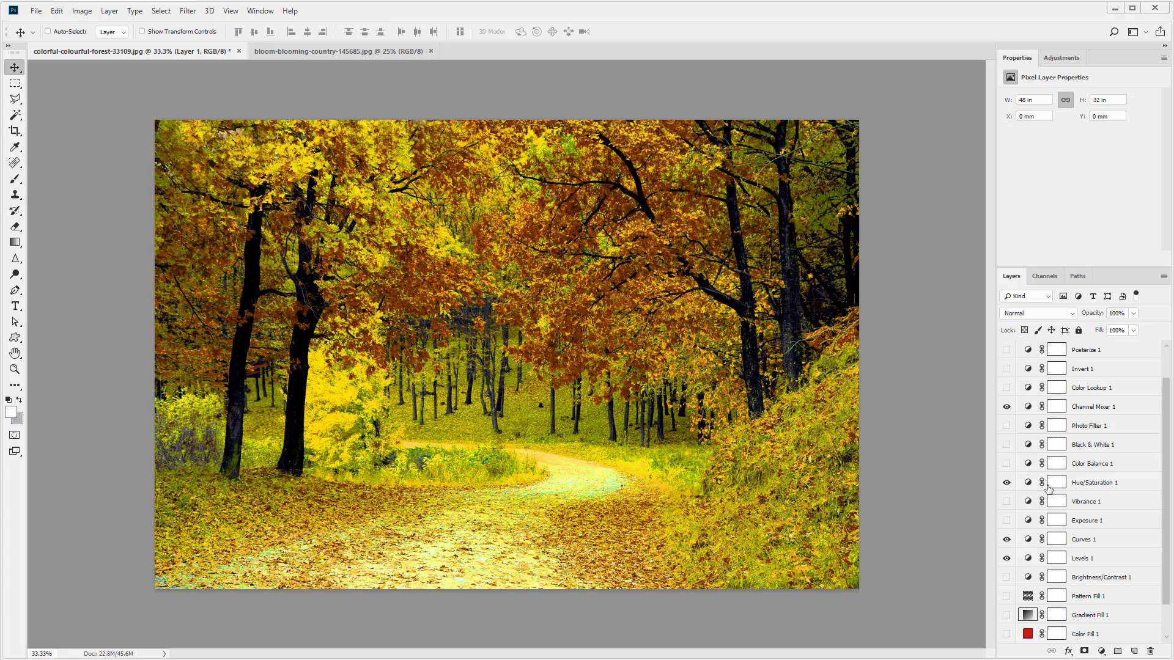
# Put all fill and adjustment layers from Selective Color 1 down to Color Fill 1 into a new group
pyautogui.scroll(2, 1094, 516)
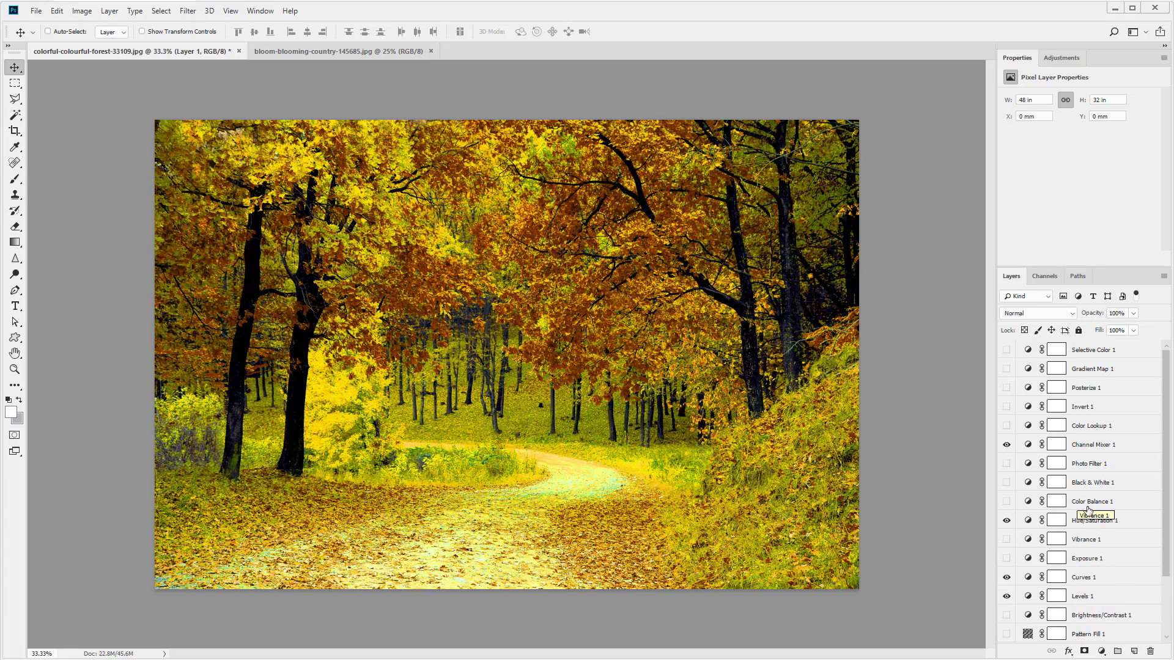
pyautogui.click(1127, 357)
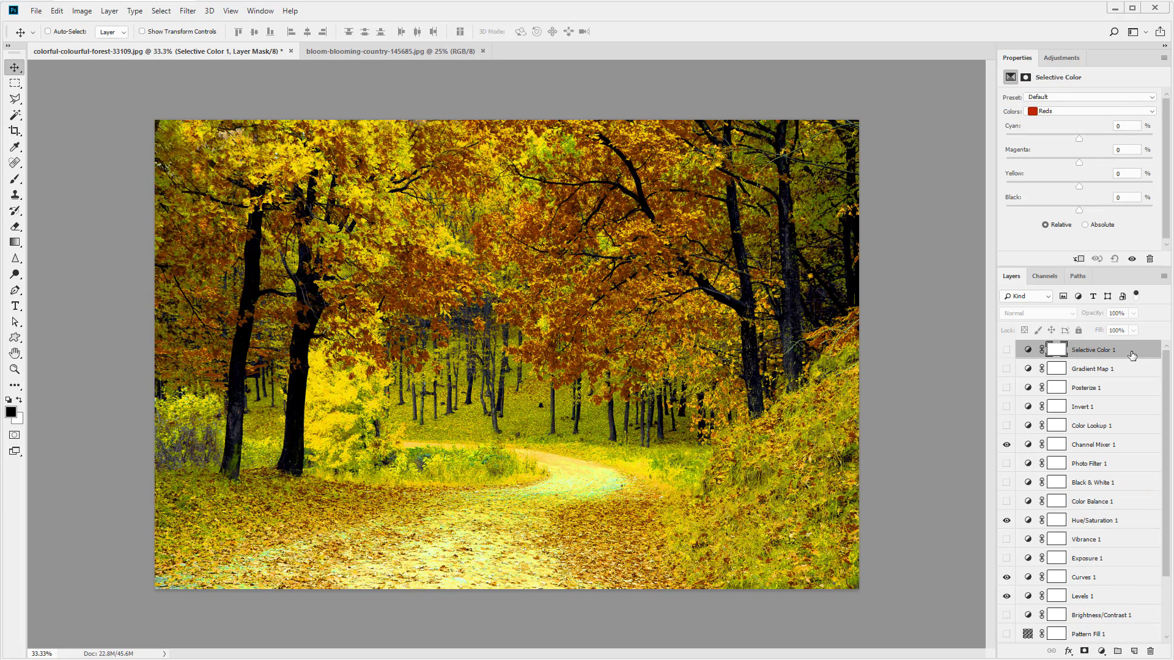
pyautogui.scroll(-4, 1128, 458)
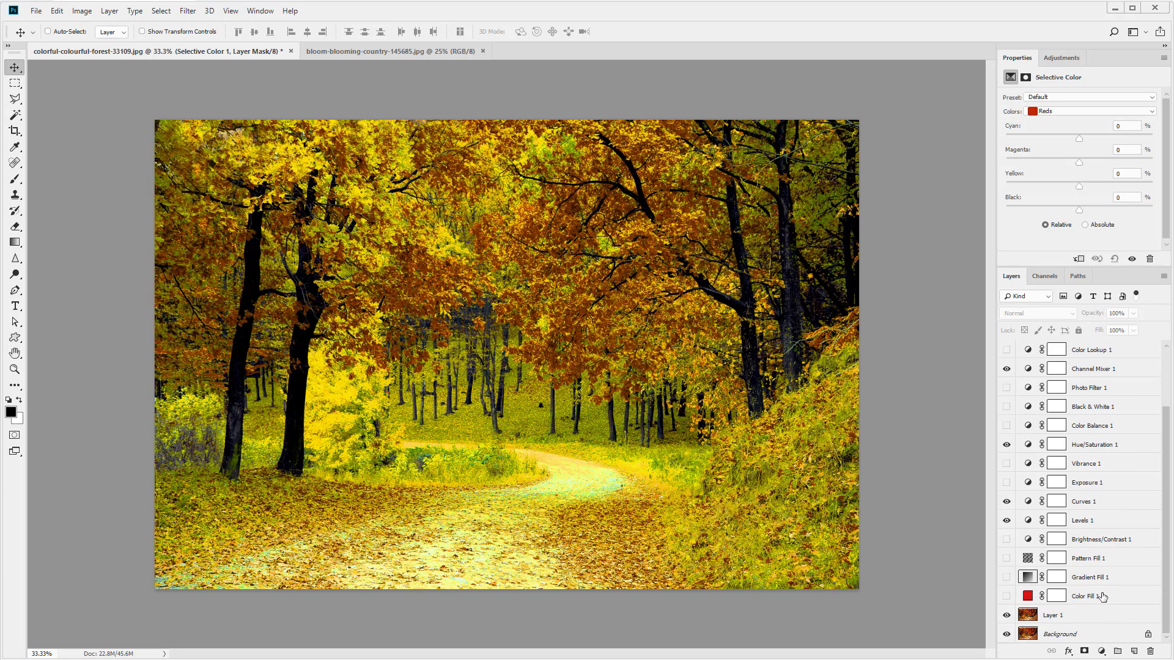
pyautogui.scroll(3, 1111, 559)
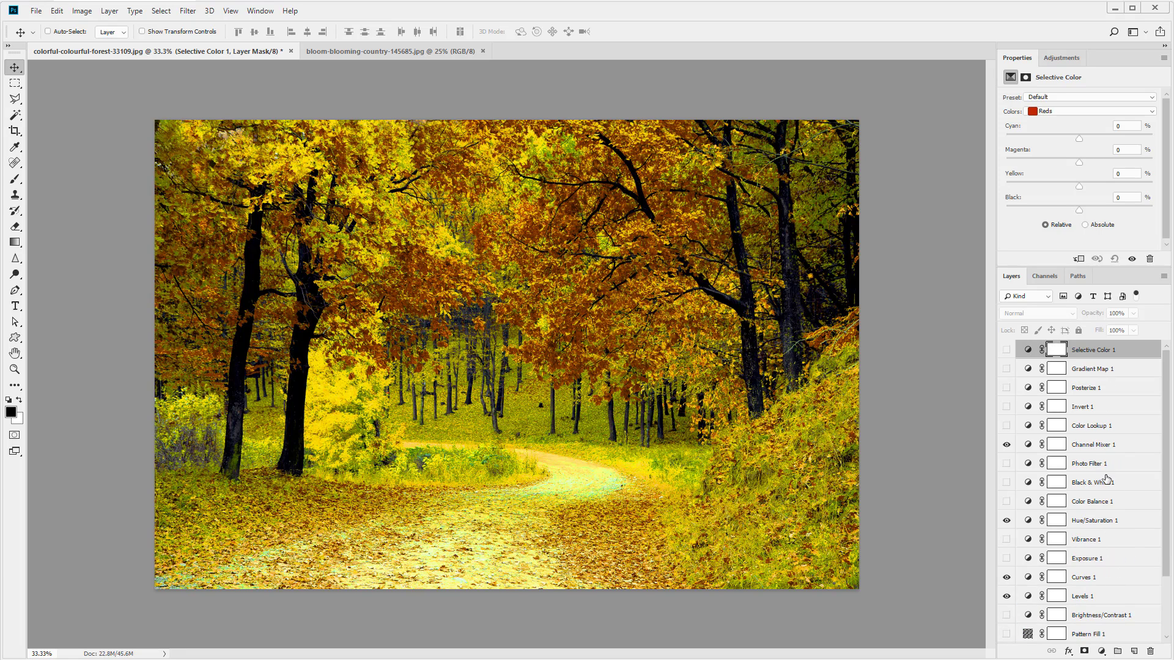
pyautogui.scroll(-3, 1105, 480)
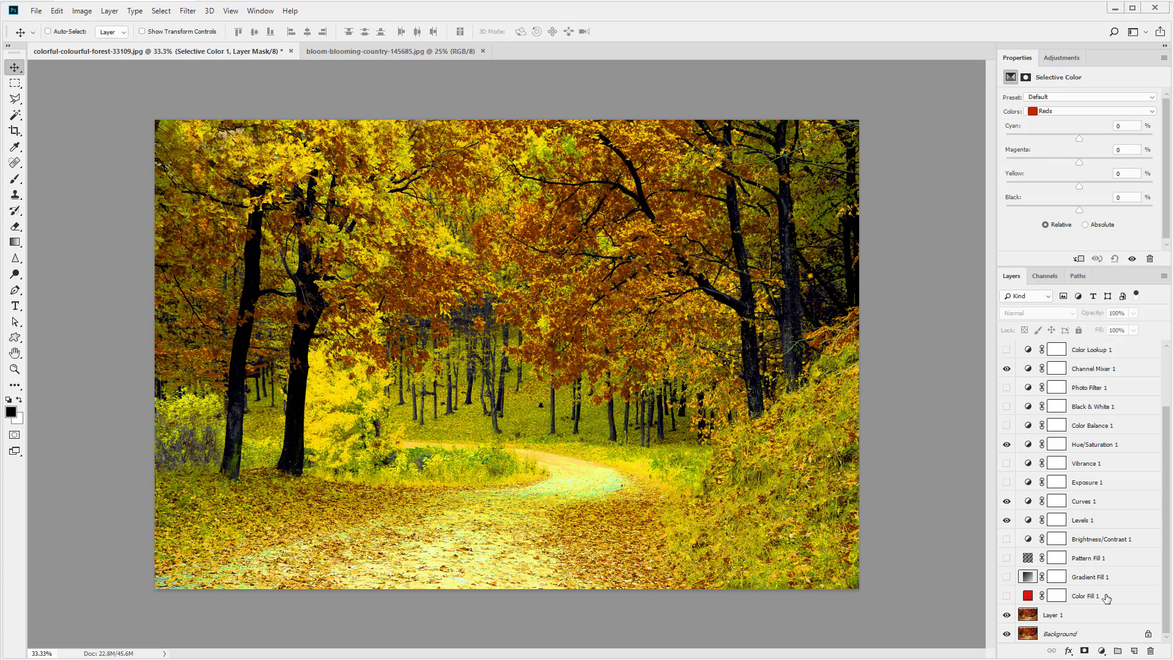
pyautogui.keyDown('shift'); pyautogui.click(1106, 597); pyautogui.keyUp('shift')
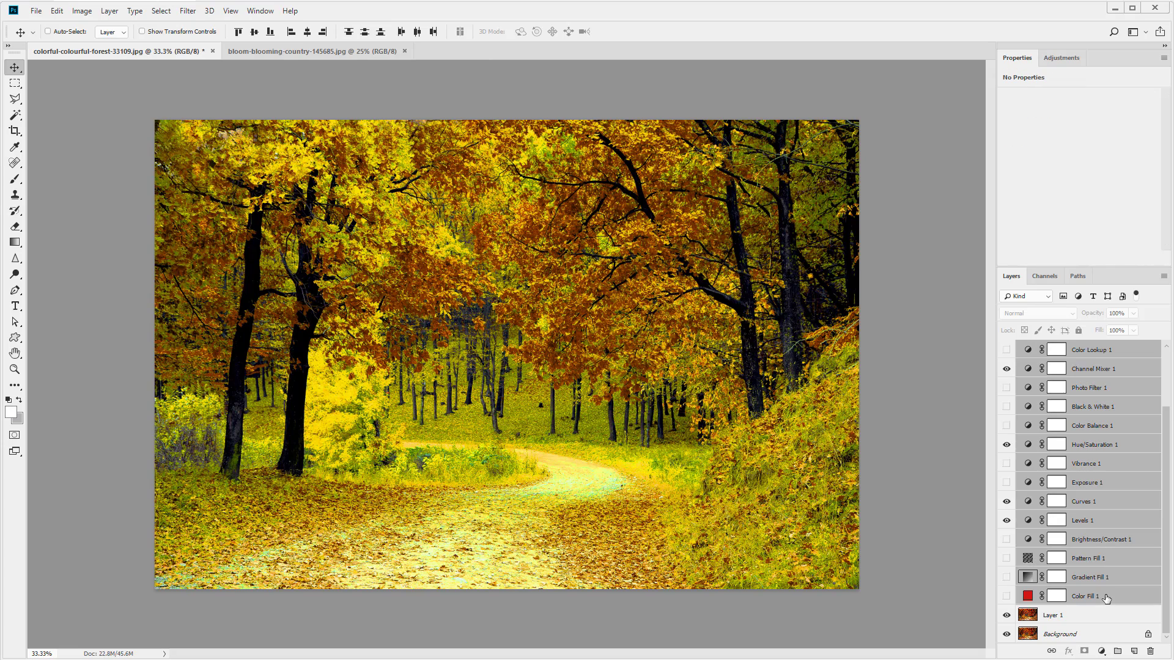
pyautogui.click(1117, 651)
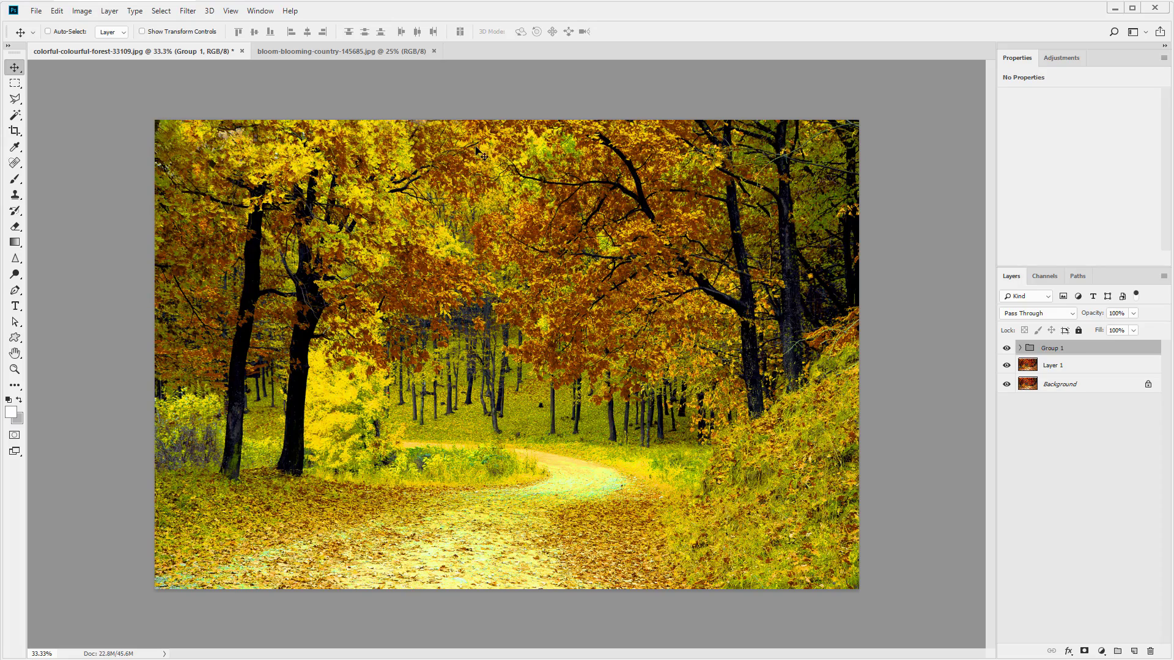
# Copy Group 1 from the forest image into bloom-blooming-country-145685.jpg and review the layers inside the copied group
pyautogui.click(340, 54)
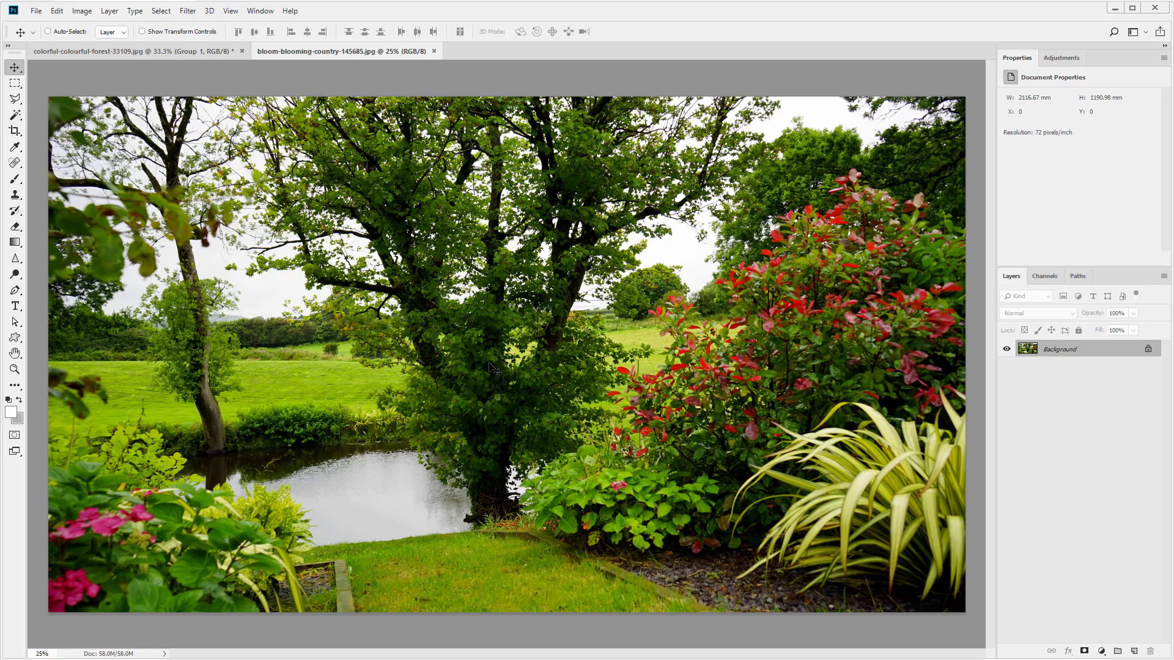
pyautogui.click(96, 53)
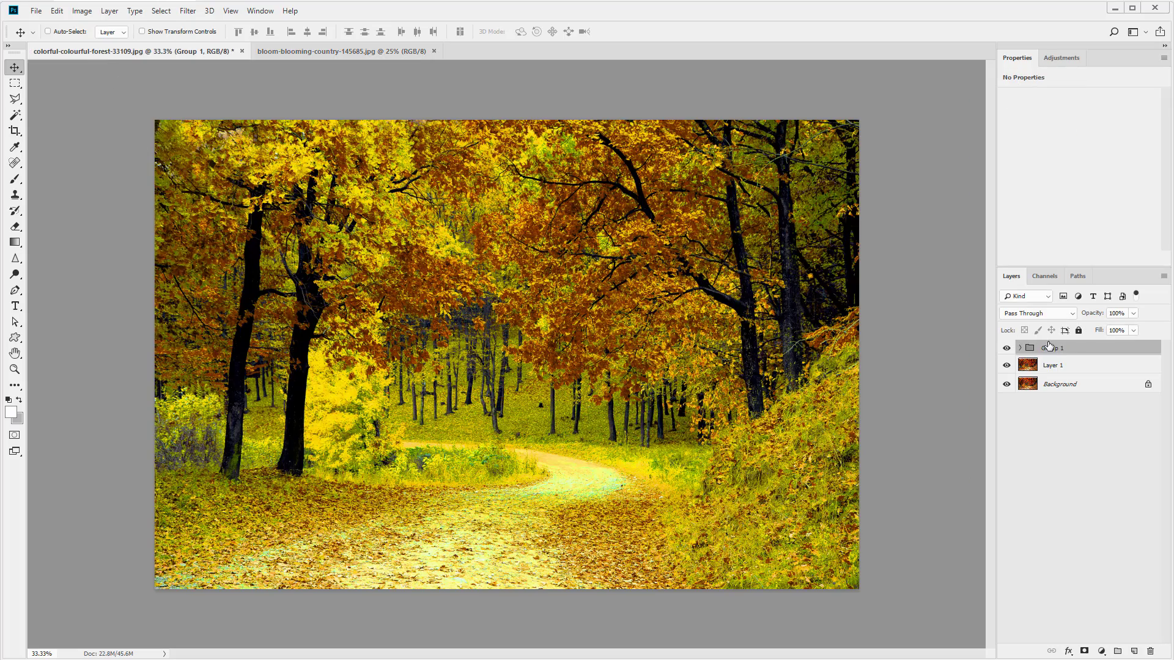
pyautogui.moveTo(1059, 352); pyautogui.dragTo(532, 278)
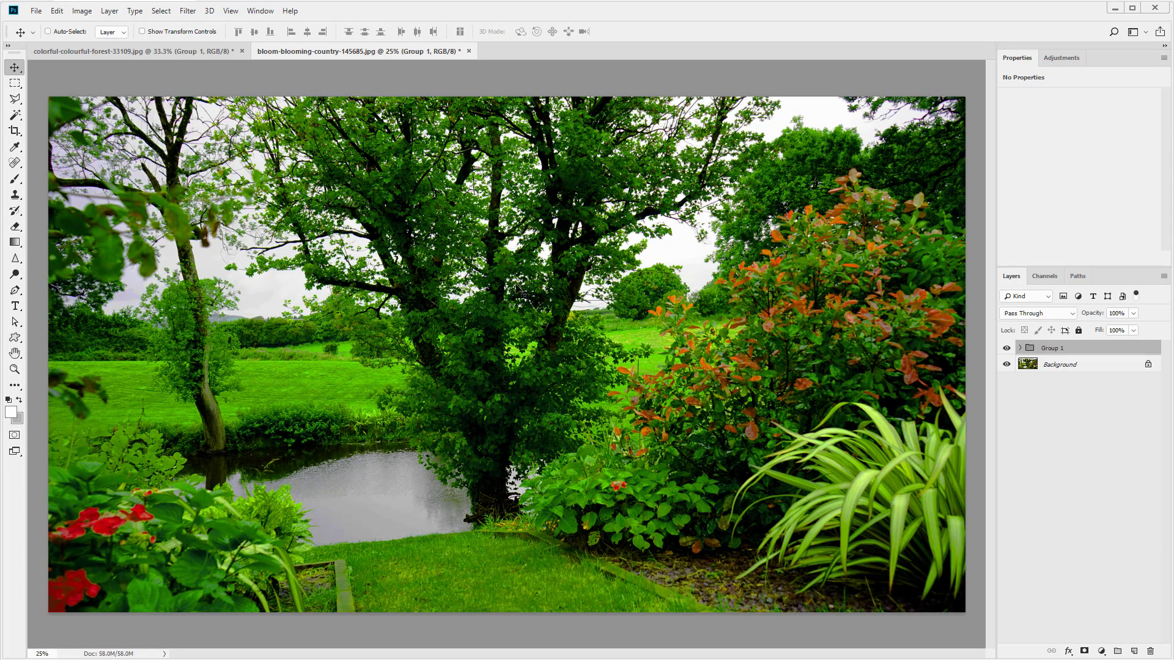
pyautogui.click(1019, 348)
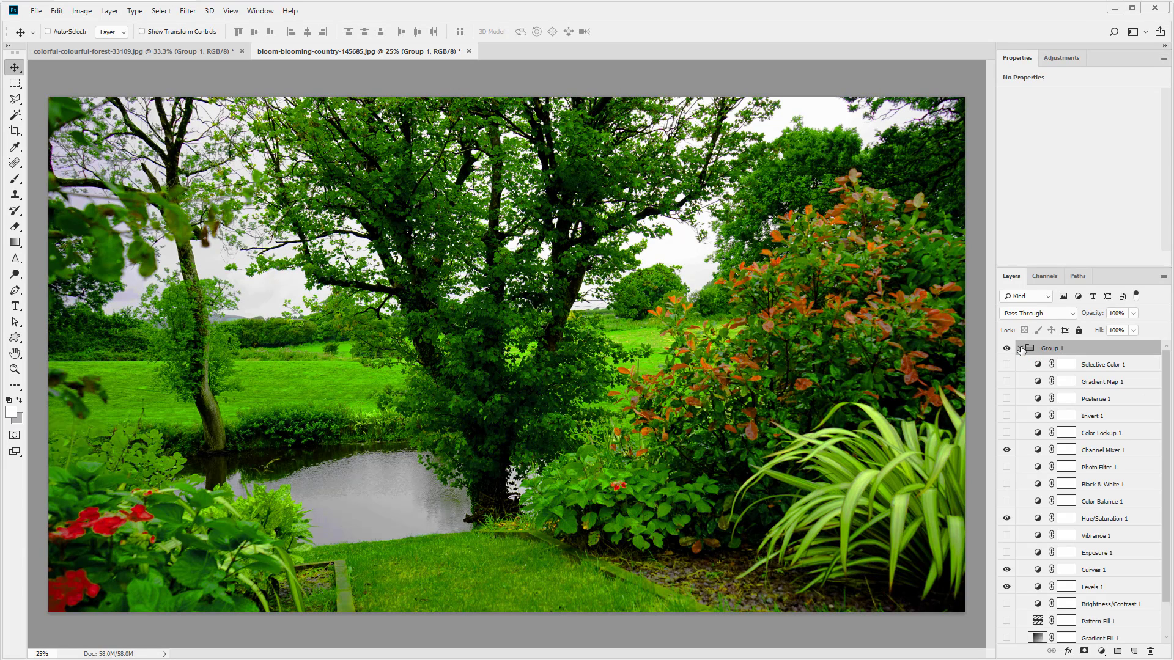
pyautogui.click(1020, 347)
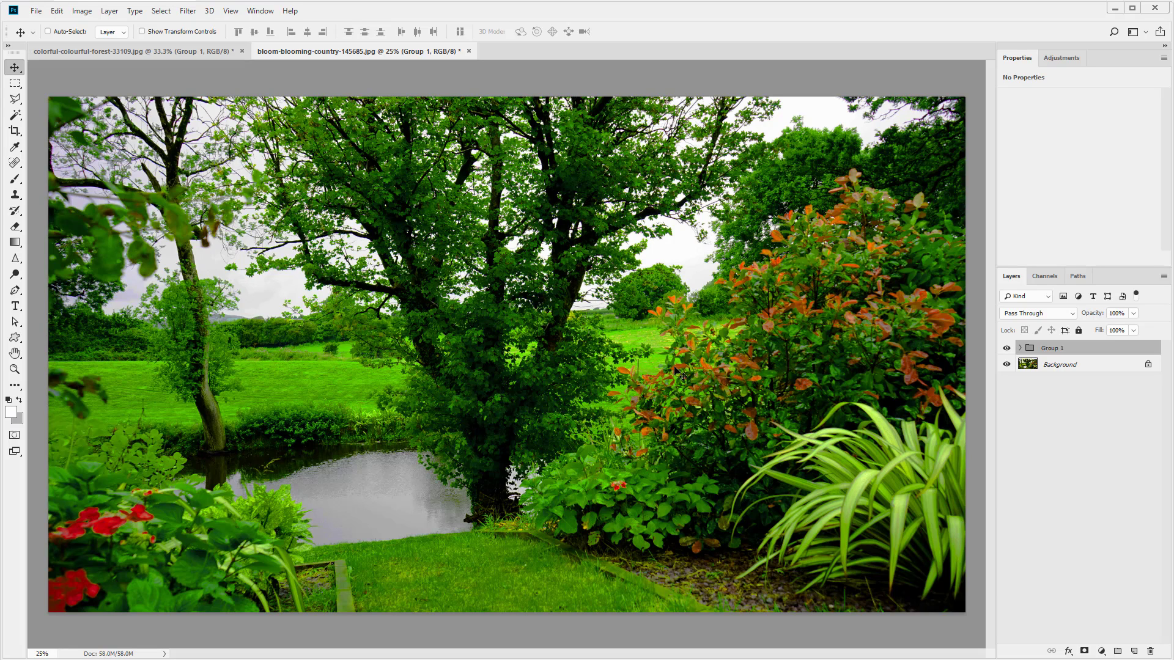
# In colorful-colourful-forest-33109.jpg, delete Group 1 and add a new Hue/Saturation adjustment layer above Layer 1
pyautogui.click(196, 52)
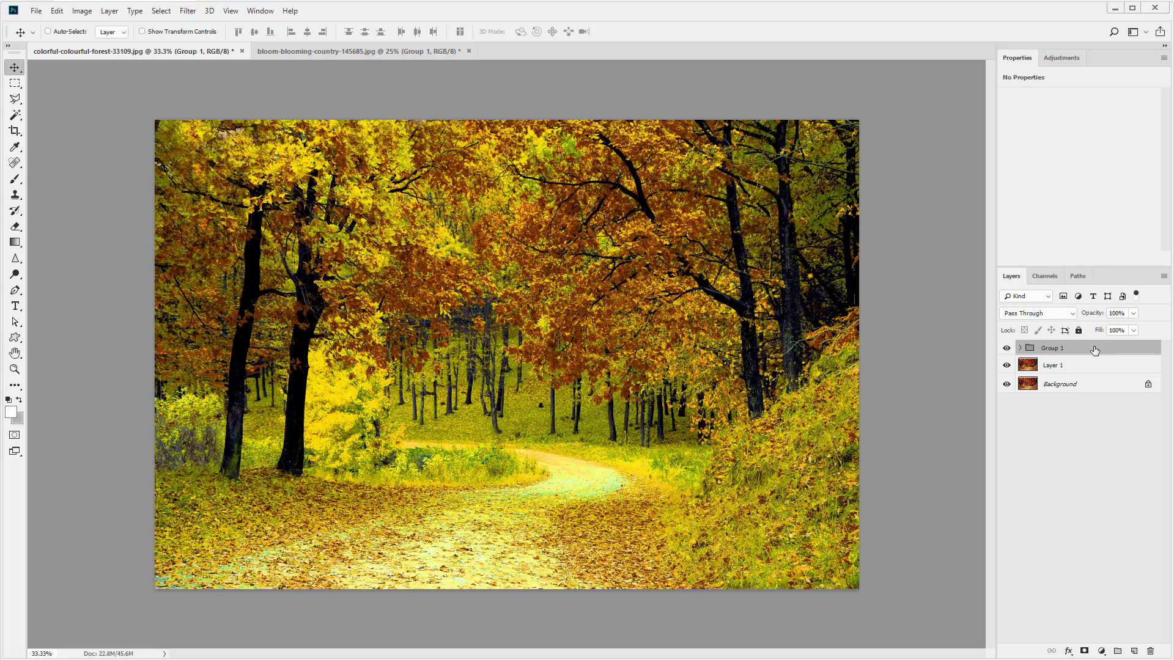
pyautogui.press('Delete')
pyautogui.click(1102, 652)
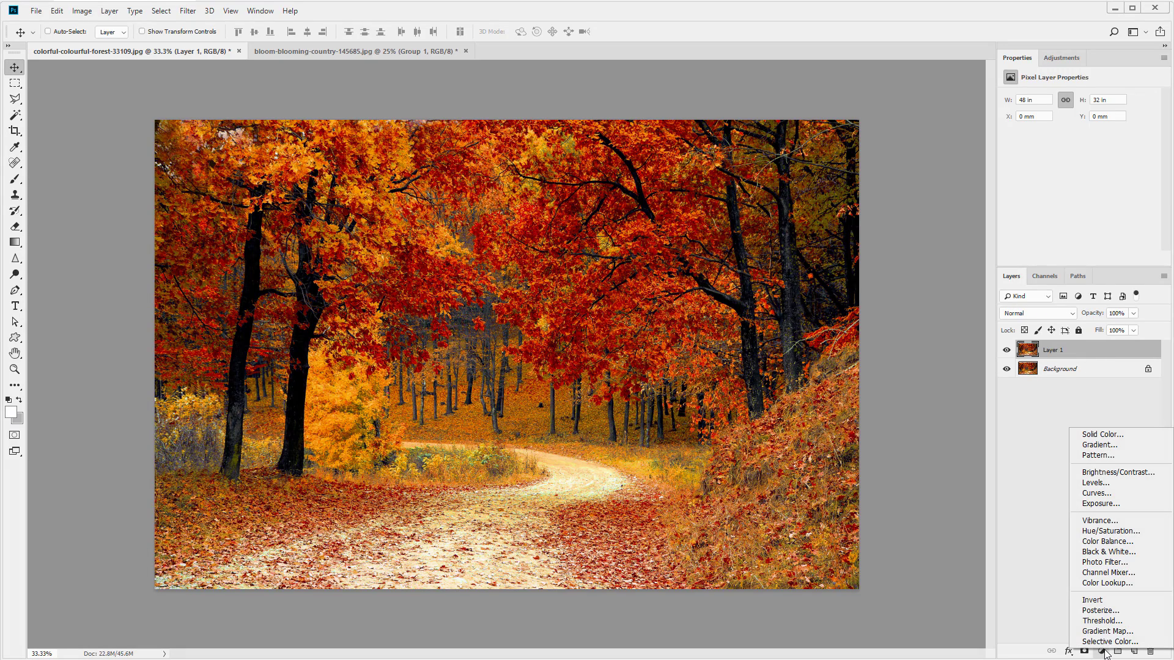
pyautogui.click(1102, 531)
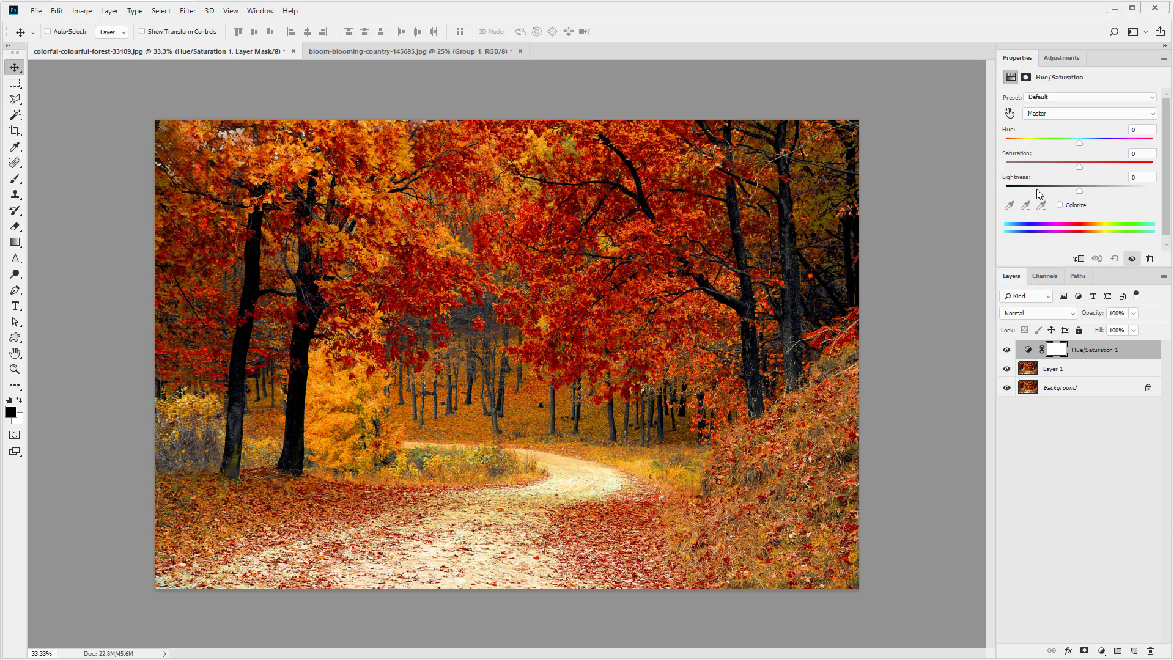
# Lower the saturation of the Hue/Saturation 1 adjustment to -44 and look through the blend modes available for its layer
pyautogui.moveTo(1078, 168); pyautogui.dragTo(1061, 169)
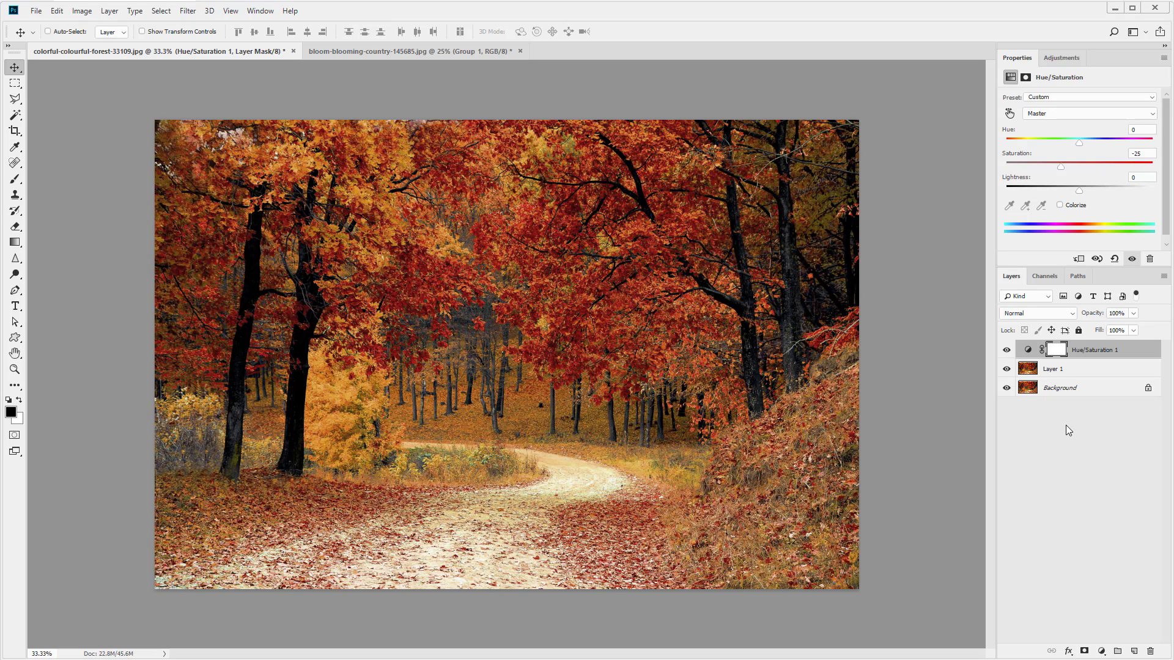
pyautogui.click(1135, 357)
pyautogui.click(1032, 313)
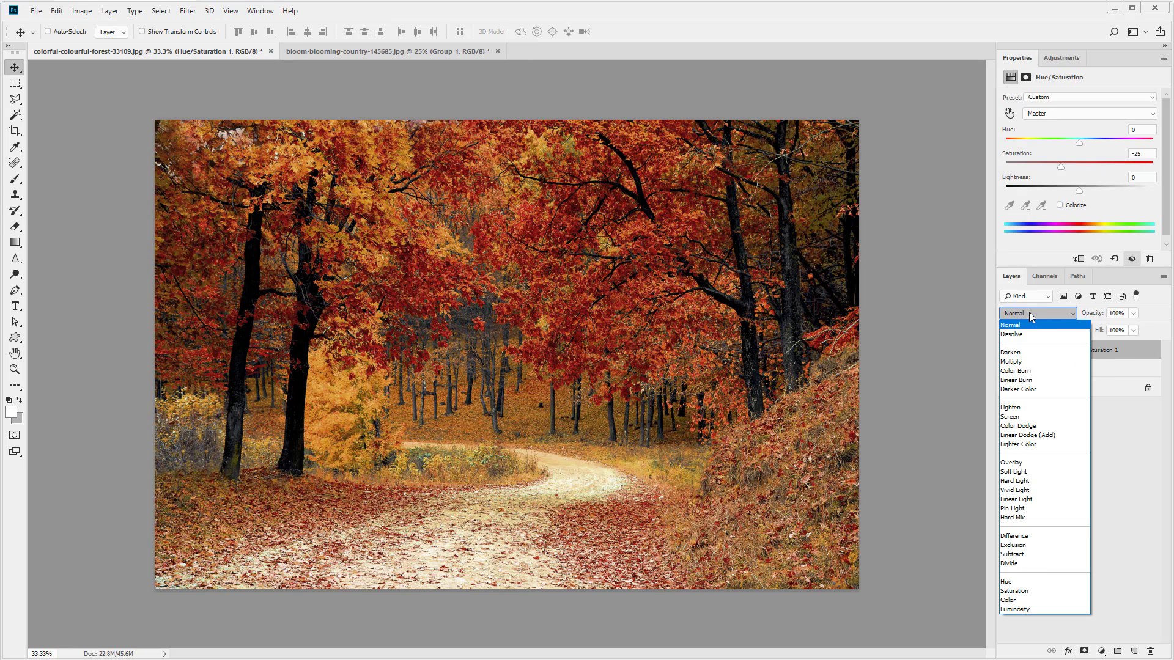
pyautogui.click(1104, 374)
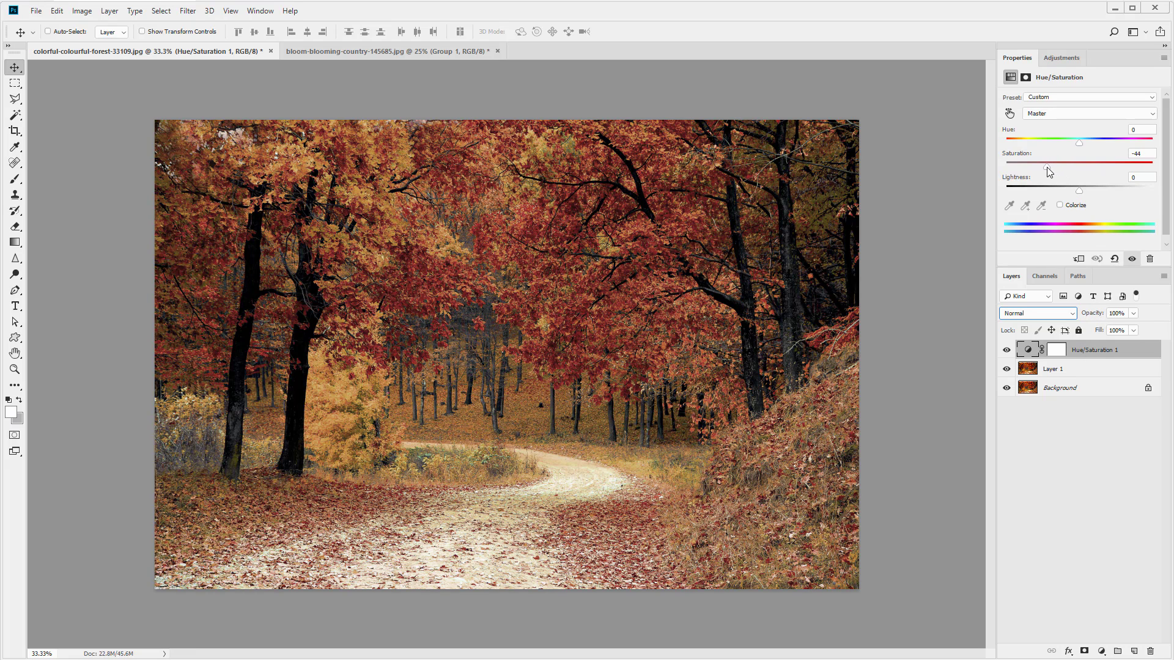
# Set the Hue/Saturation 1 layer's opacity to 50% and review its blend mode options, keeping Normal
pyautogui.click(1118, 313)
pyautogui.write('50')
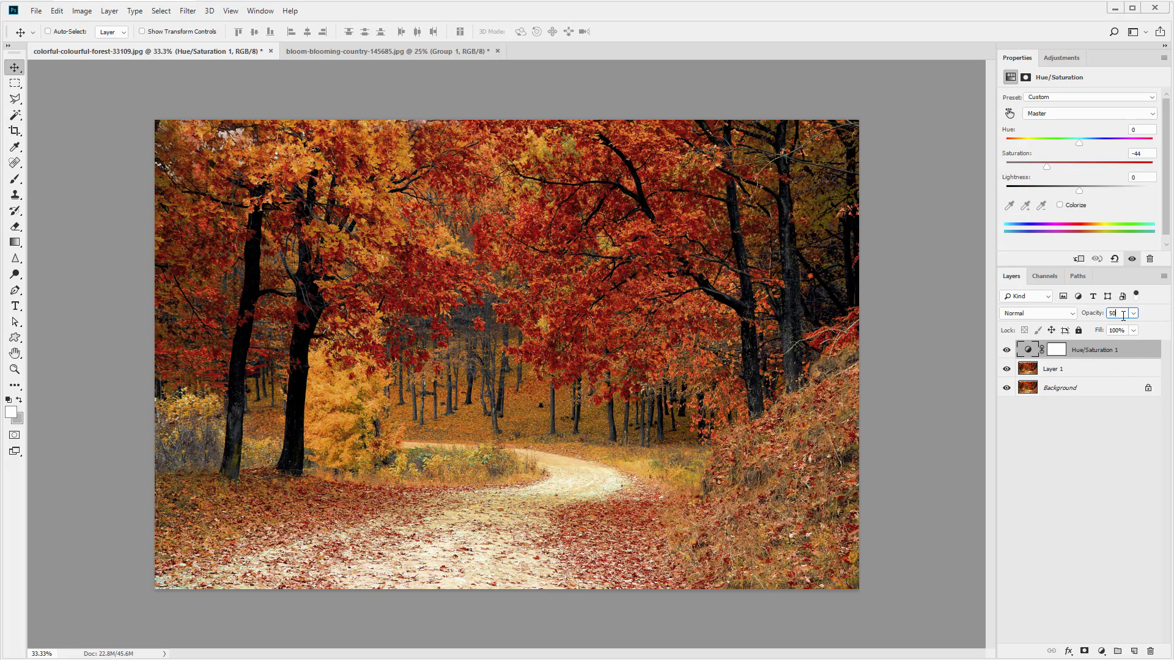
pyautogui.click(1036, 318)
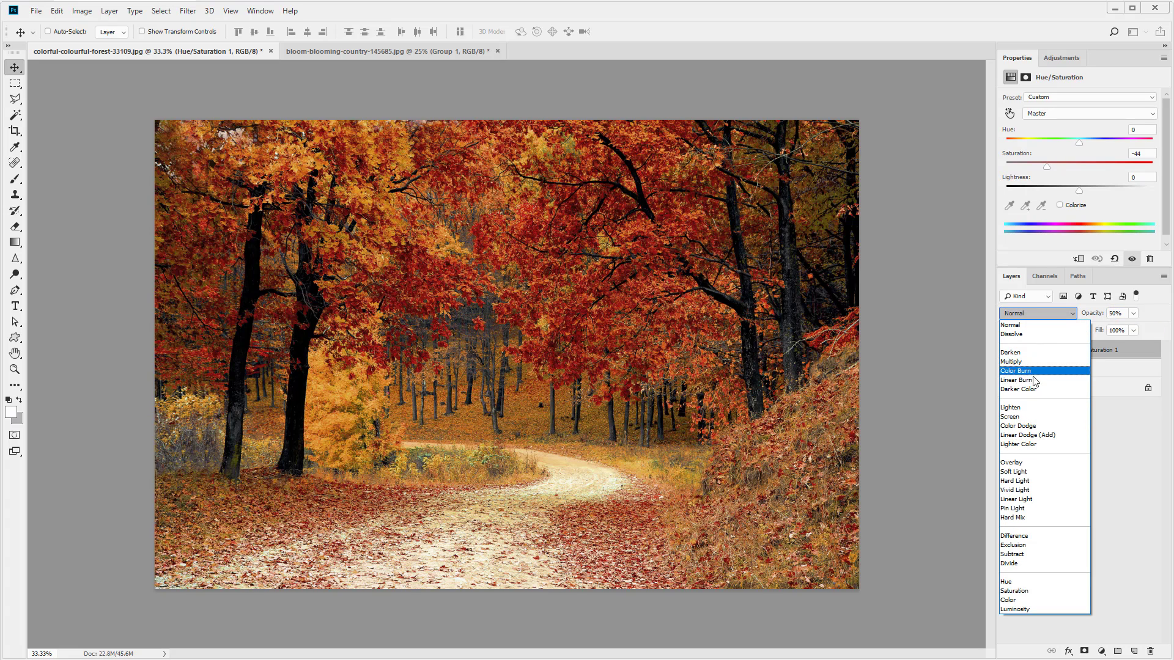
pyautogui.click(1153, 324)
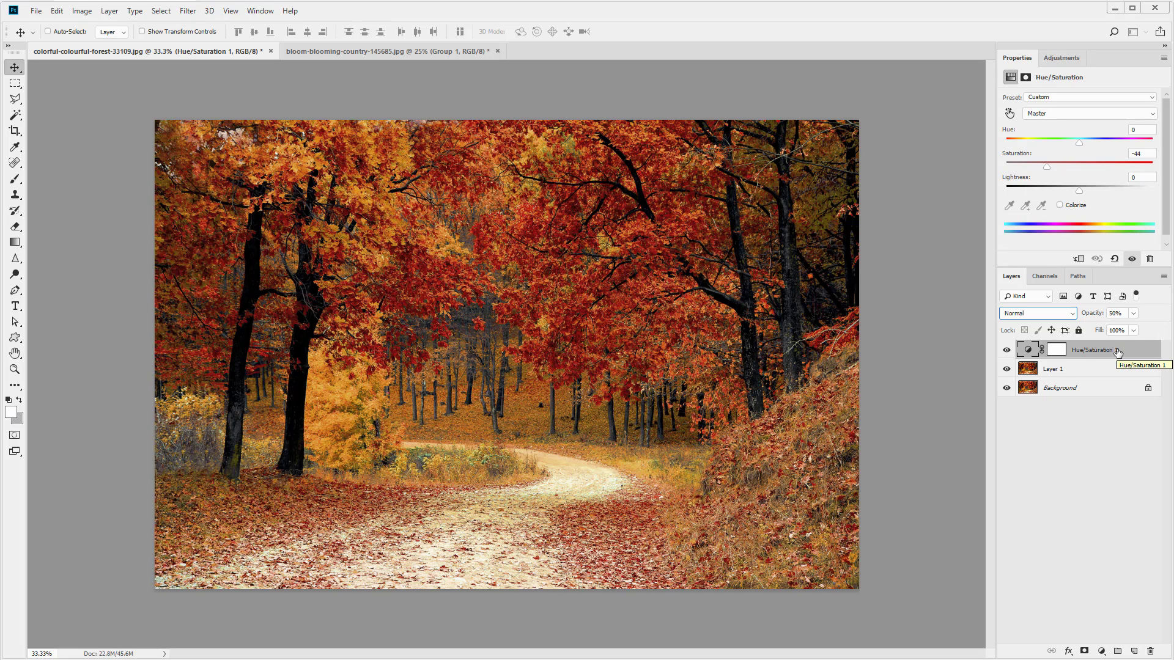
# Add a Curves adjustment layer above Hue/Saturation 1 and shape a strong S-curve with darker shadows and brighter highlights
pyautogui.click(1101, 650)
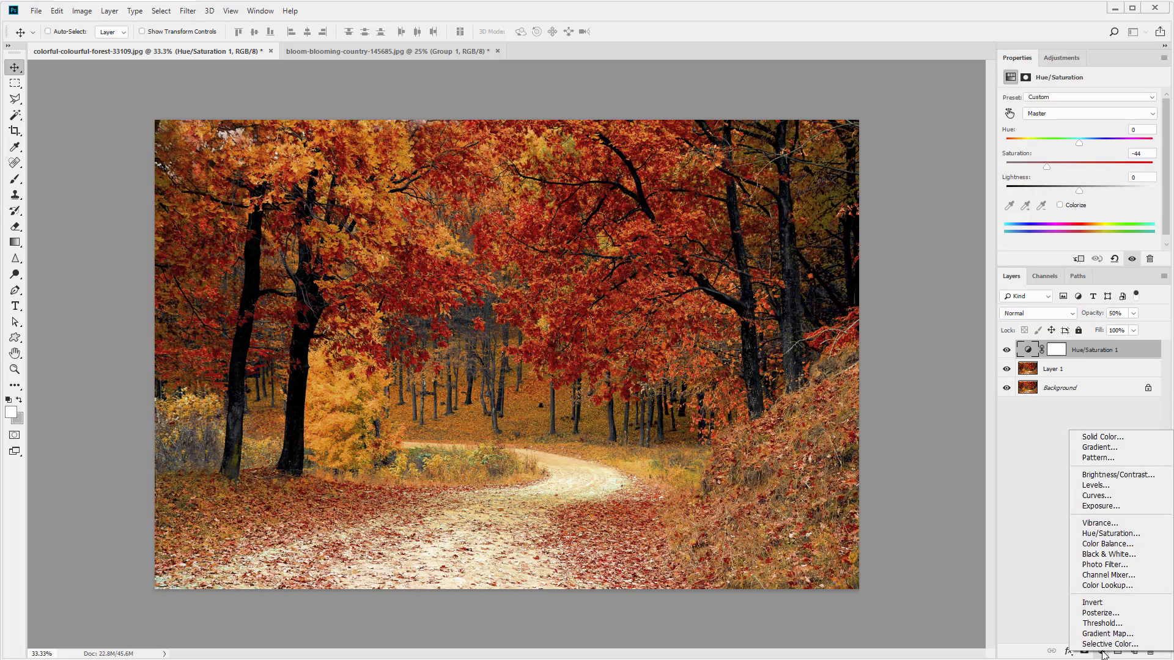
pyautogui.click(1094, 496)
pyautogui.moveTo(1071, 215); pyautogui.dragTo(1074, 225)
pyautogui.moveTo(1109, 170); pyautogui.dragTo(1111, 153)
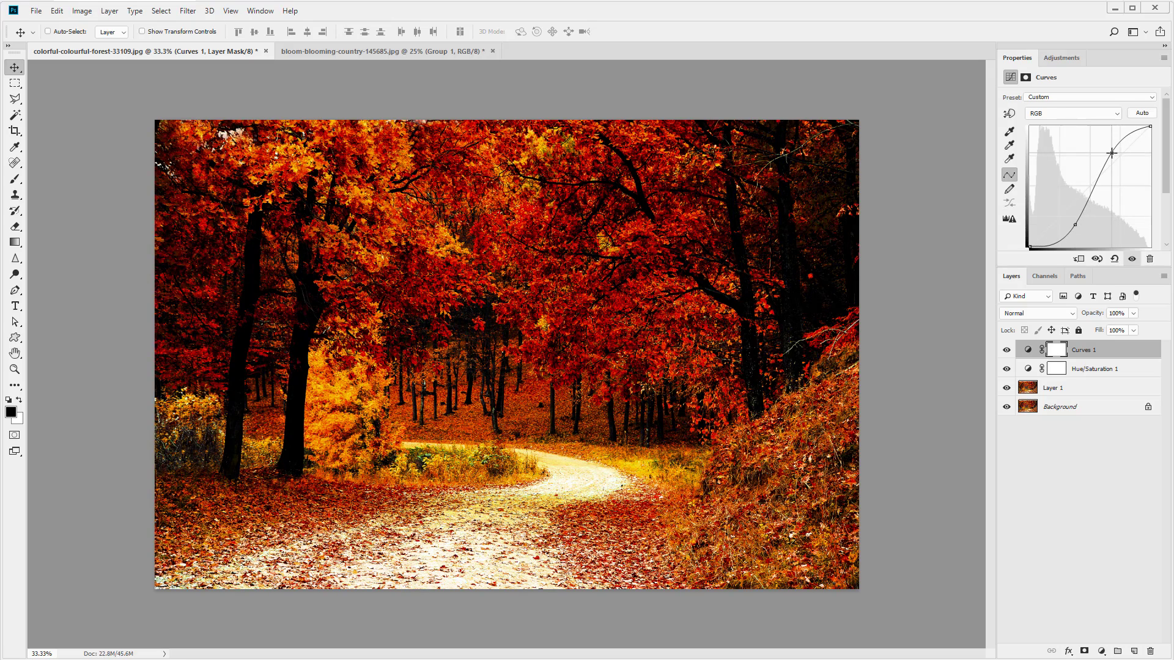
# Reduce the Curves 1 layer's opacity to 20%
pyautogui.click(1114, 450)
pyautogui.click(1109, 350)
pyautogui.click(1114, 310)
pyautogui.write('20')
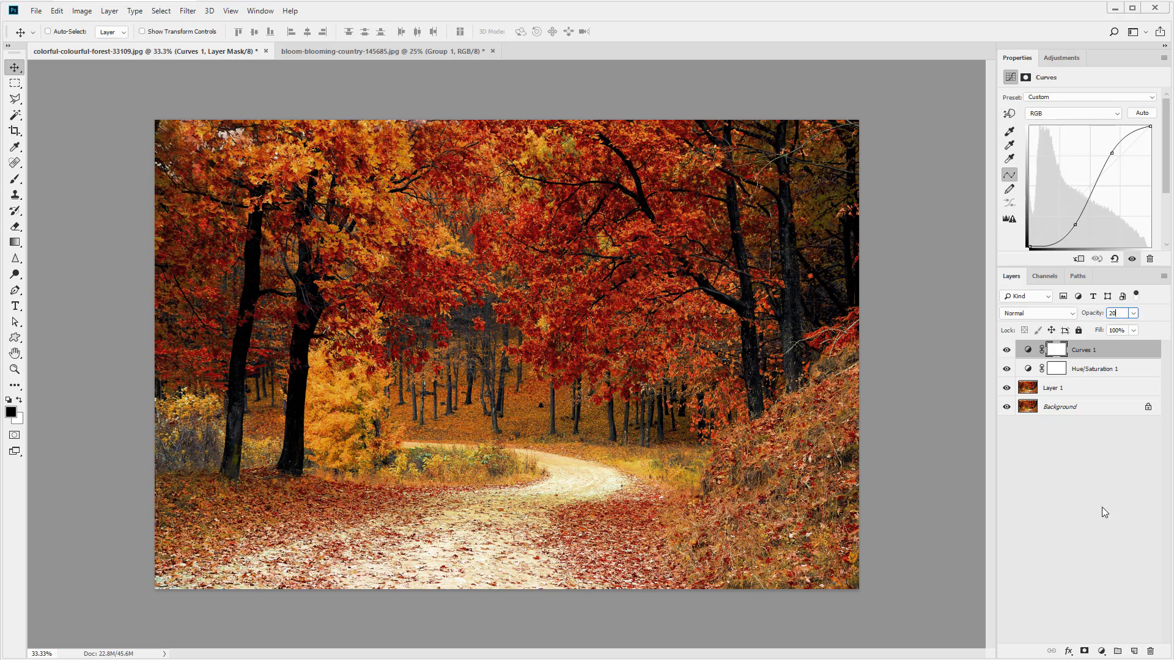
# Toggle the Curves 1 layer's visibility to compare its effect, leave it hidden, and keep the layer selected
pyautogui.click(1006, 350)
pyautogui.click(1006, 350)
pyautogui.click(1006, 350)
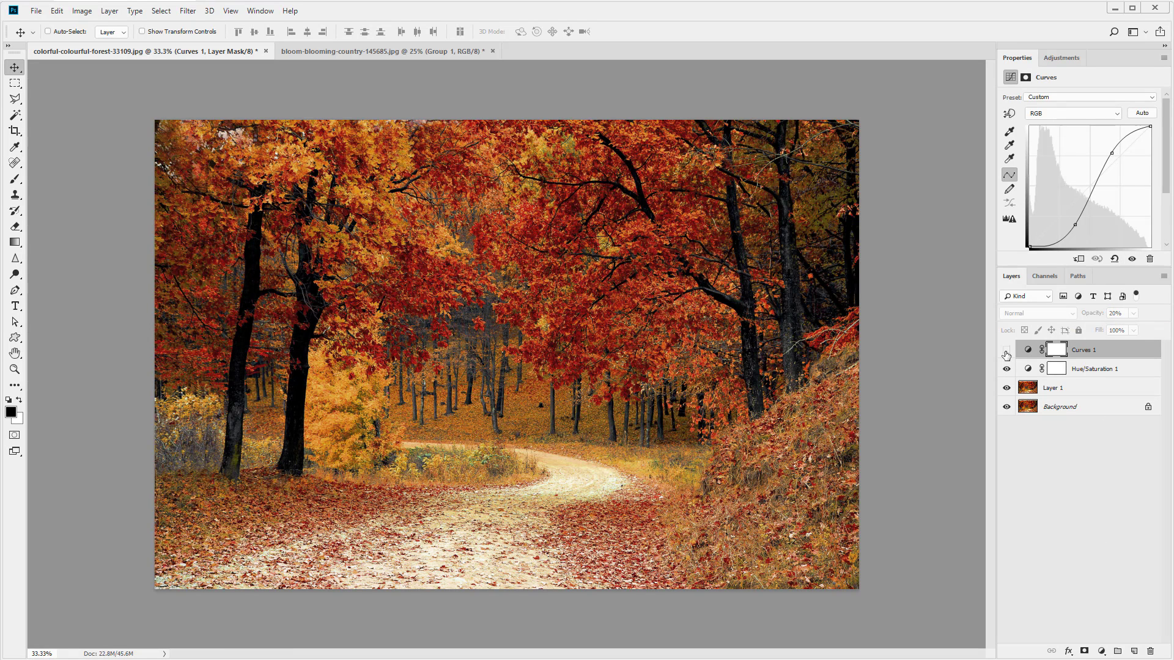
pyautogui.click(1122, 357)
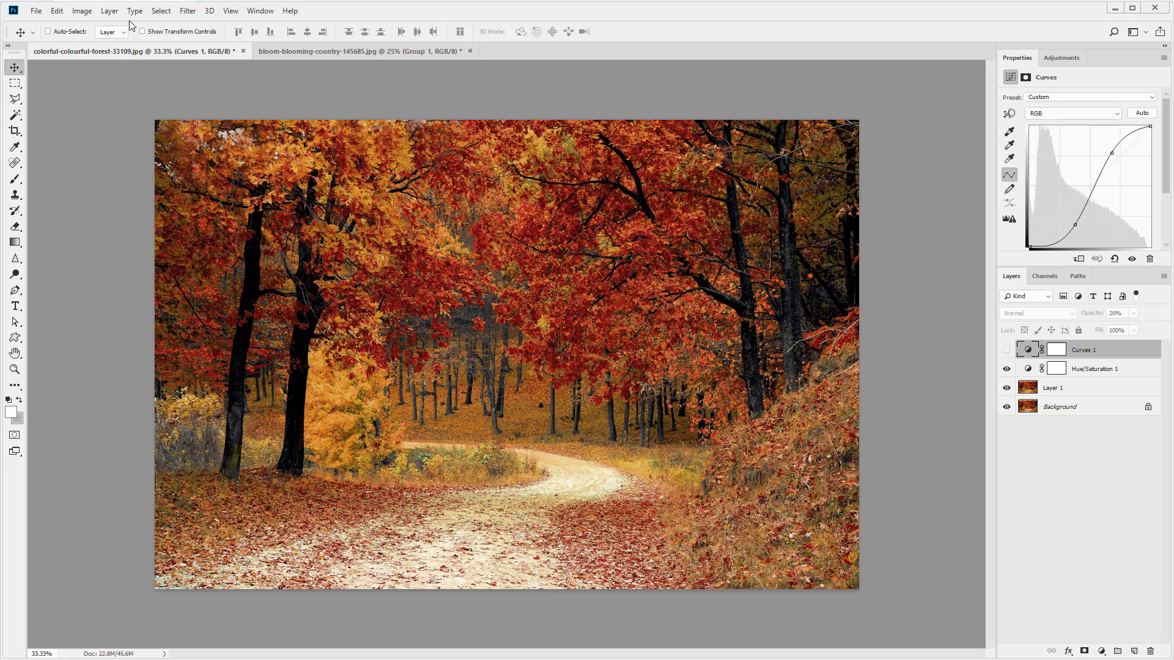
# Compare which direct image adjustments are offered for the Curves 1 layer and for the pixel layer Layer 1
pyautogui.click(82, 11)
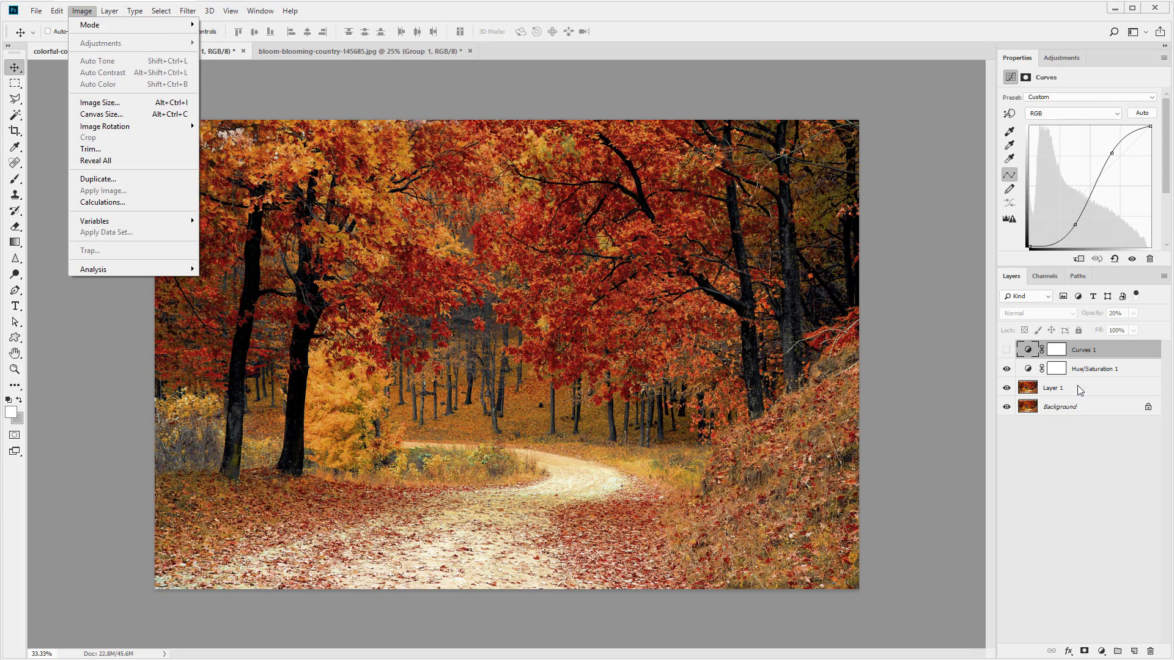
pyautogui.click(1077, 387)
pyautogui.click(82, 11)
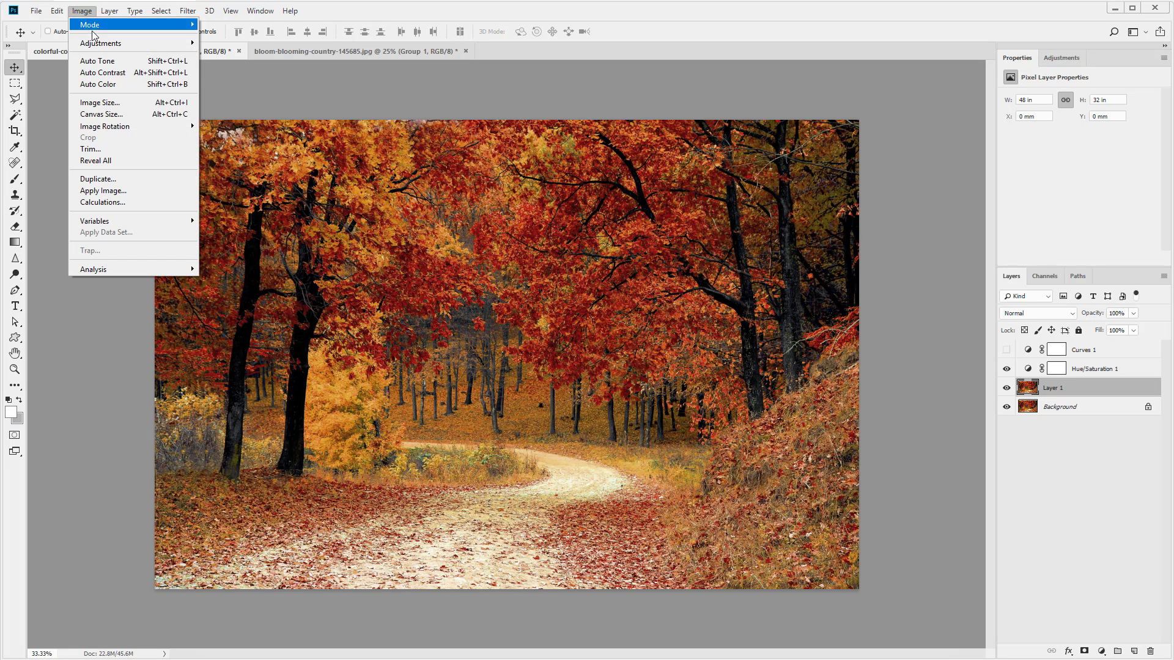
pyautogui.moveTo(101, 46)
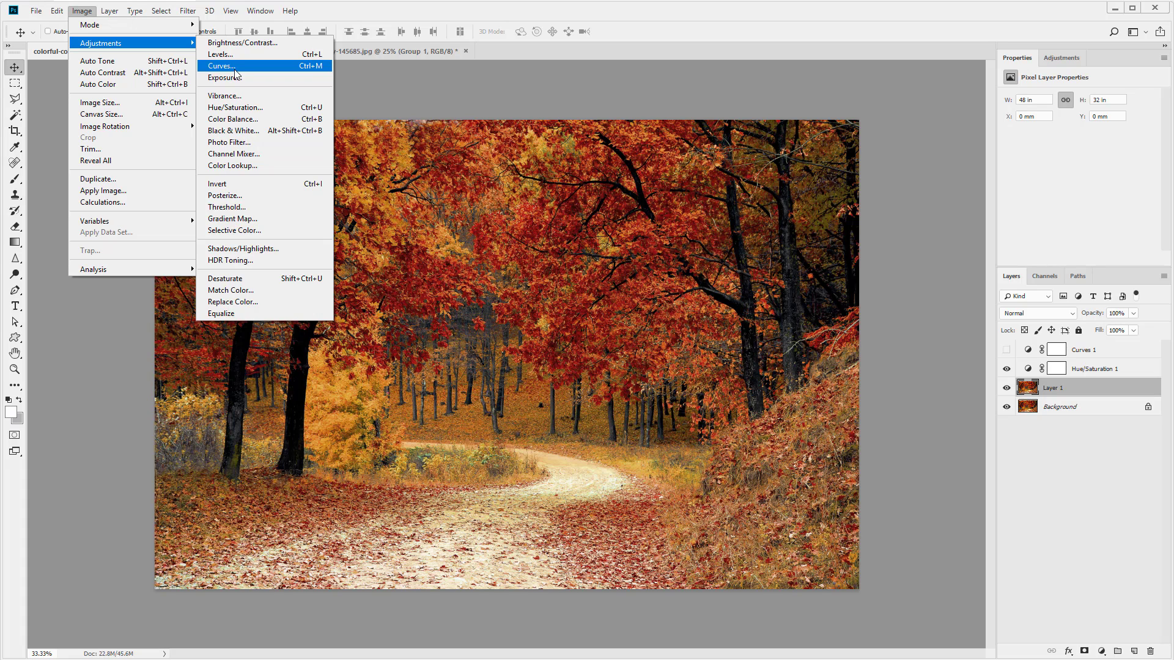
pyautogui.click(1121, 385)
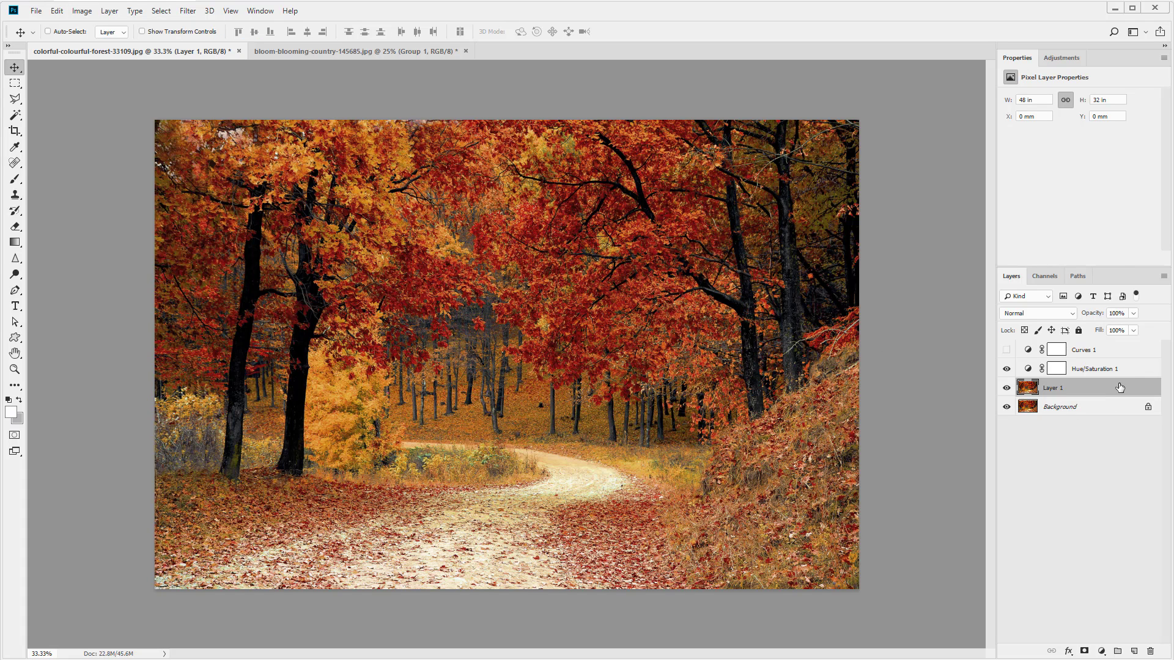